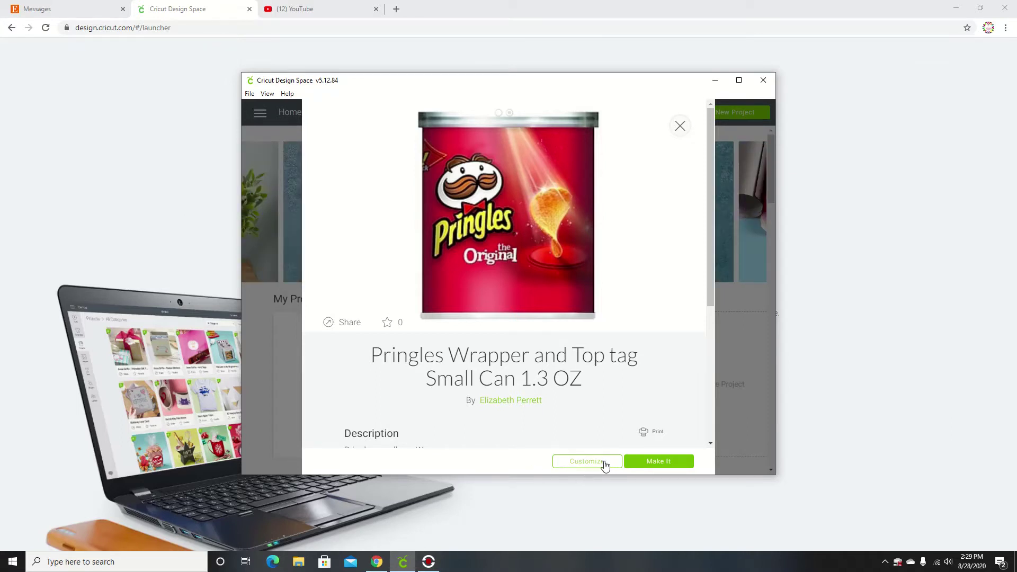
# - Open the Pringles Wrapper and Top tag Small Can 1.3 OZ project for customizing in a maximized window
pyautogui.click(605, 464)
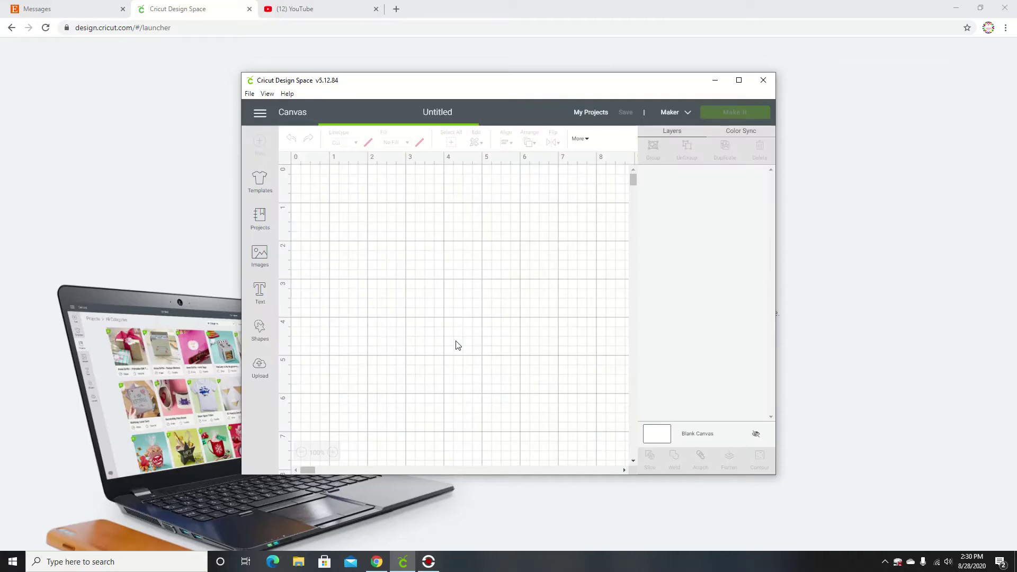
pyautogui.click(739, 81)
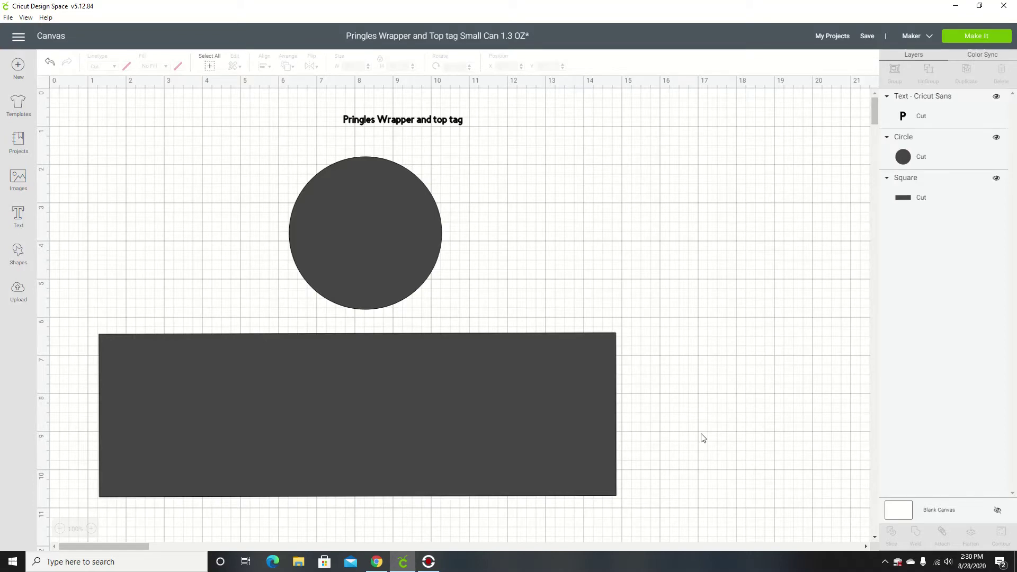
# - Move the "Pringles Wrapper and top tag" text about 3 inches to the left and slightly lower on the canvas
pyautogui.moveTo(456, 116); pyautogui.dragTo(365, 159)
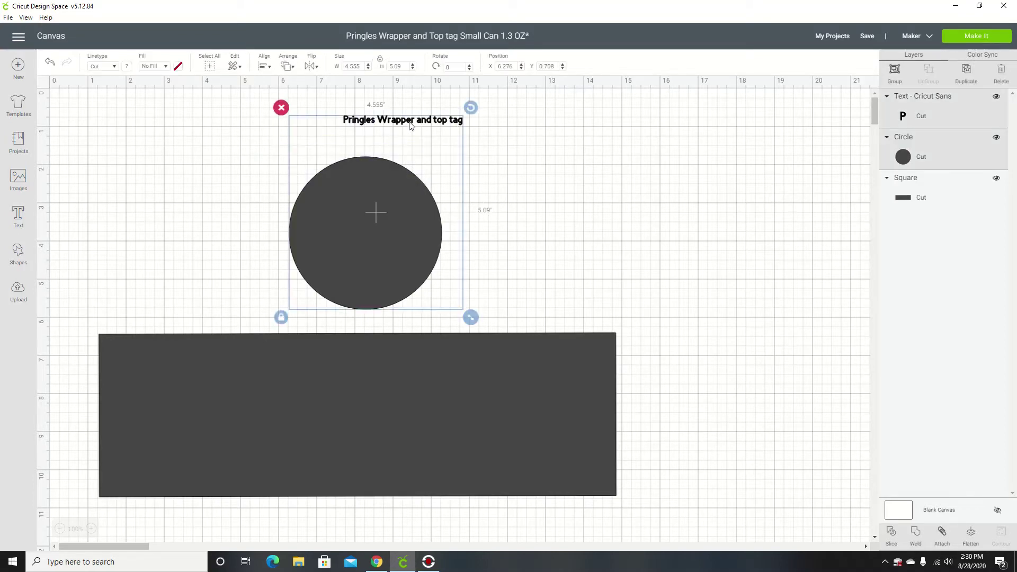
pyautogui.click(557, 215)
pyautogui.moveTo(413, 130); pyautogui.dragTo(298, 148)
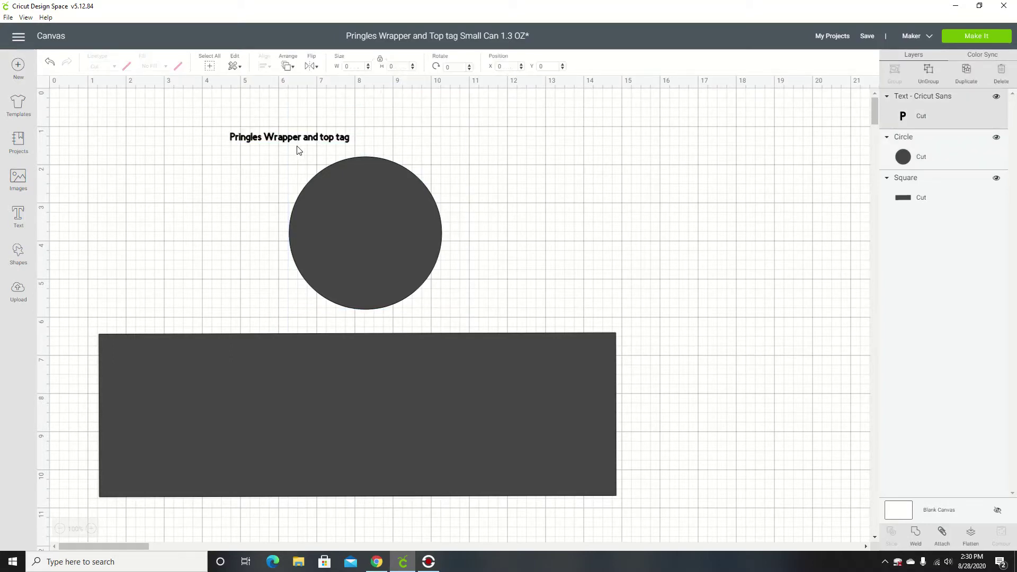
pyautogui.click(204, 194)
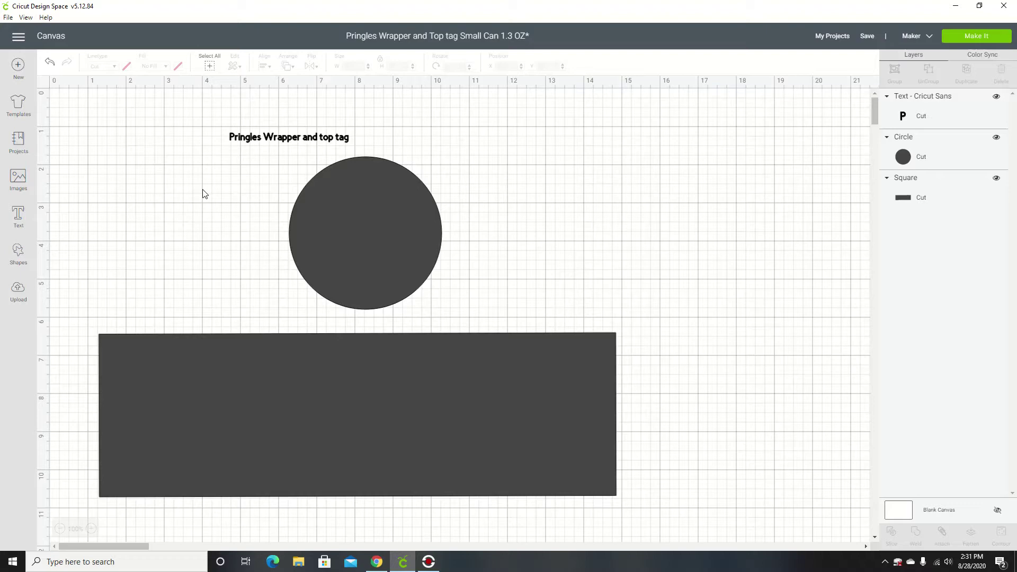
# - Reposition the circle between the title text and the wrapper rectangle, at about X 5.83 and Y 2.25
pyautogui.moveTo(390, 264); pyautogui.dragTo(369, 276)
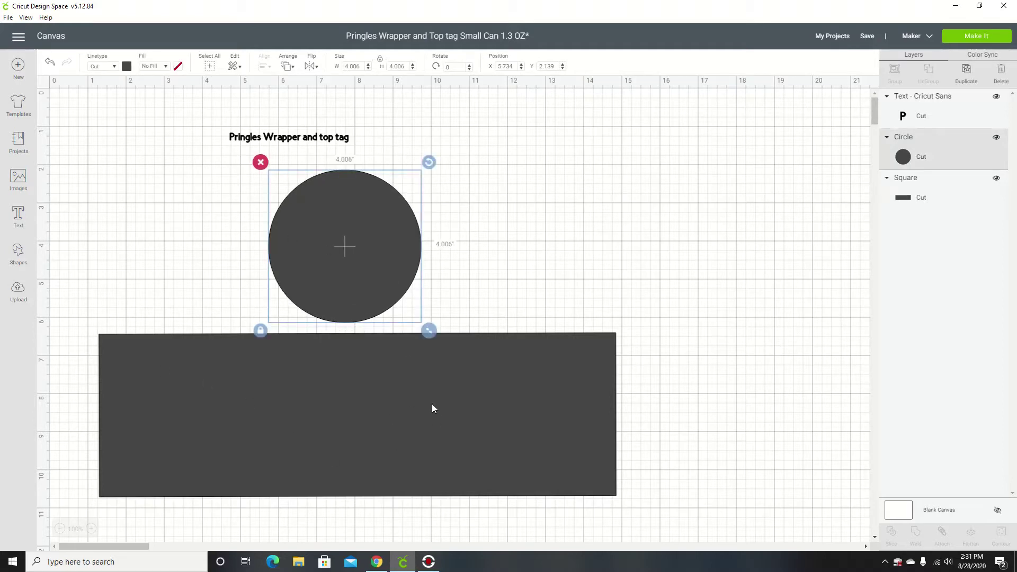
pyautogui.click(482, 266)
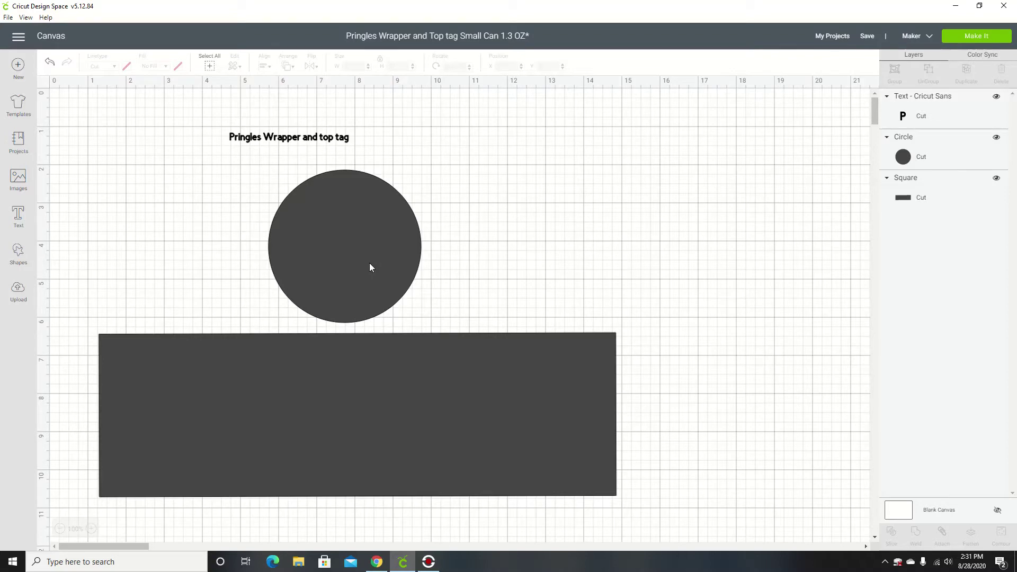
pyautogui.moveTo(370, 265); pyautogui.dragTo(391, 264)
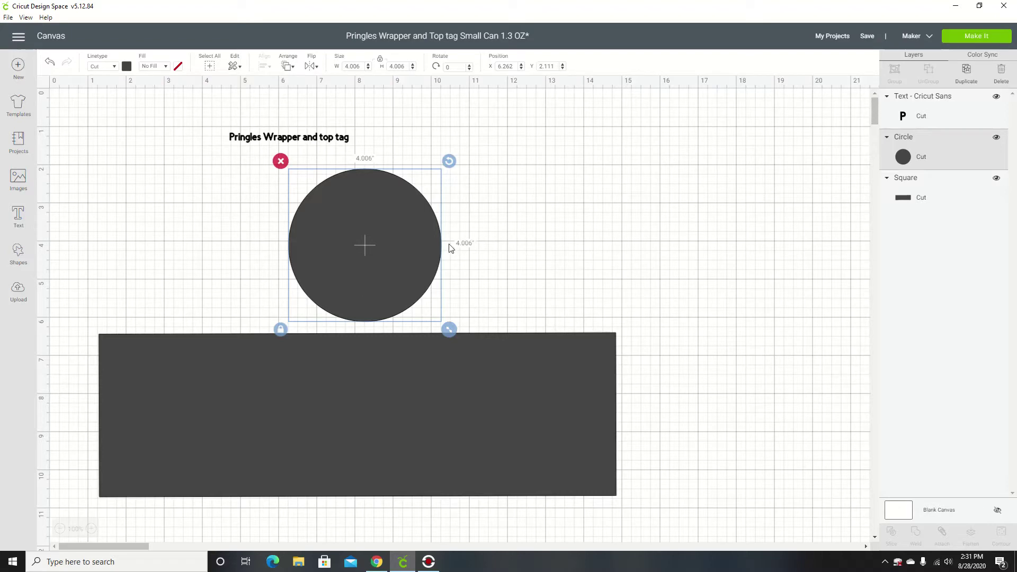
pyautogui.click(472, 247)
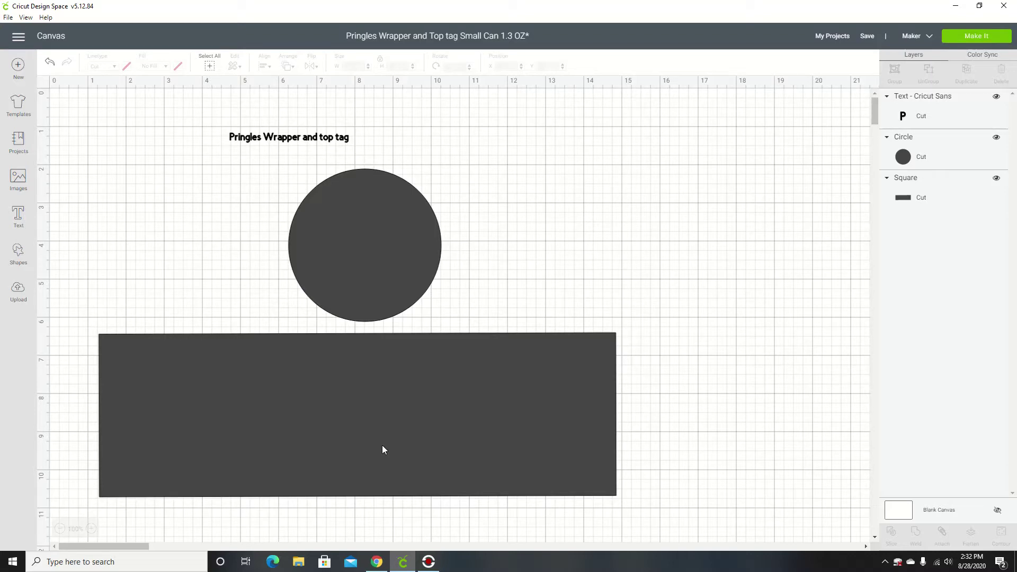
pyautogui.moveTo(332, 271); pyautogui.dragTo(270, 273)
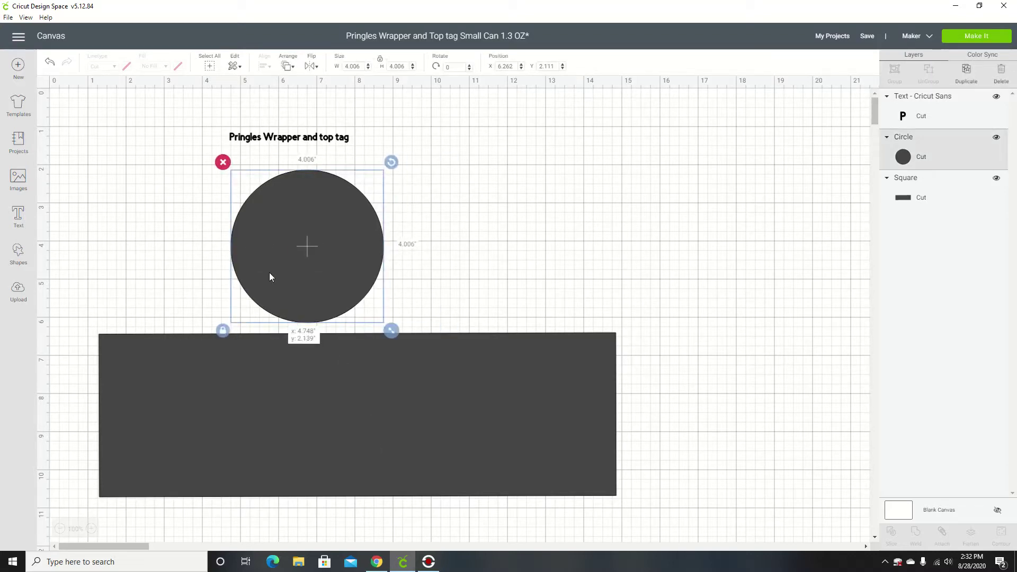
pyautogui.click(505, 291)
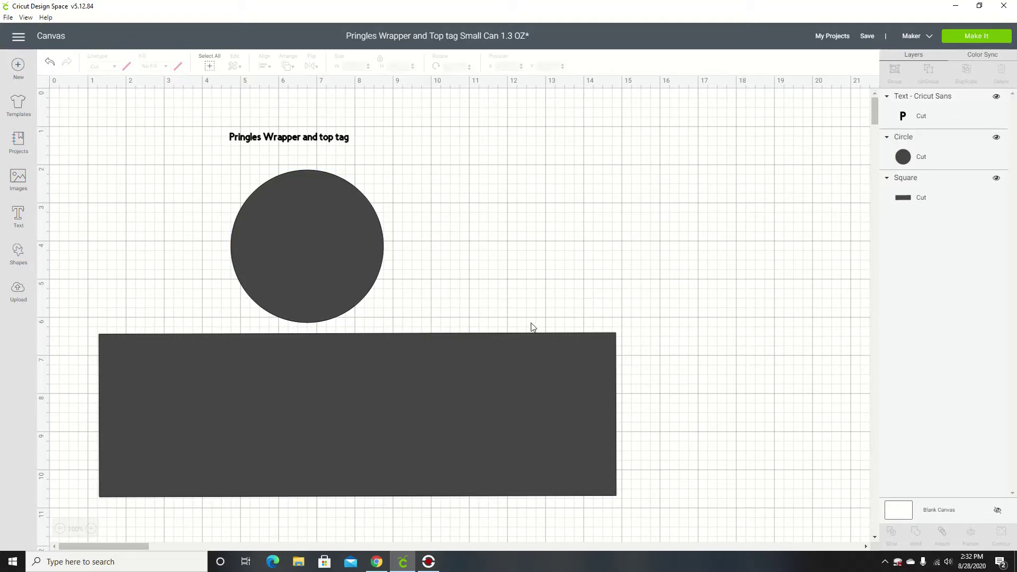
pyautogui.moveTo(341, 261); pyautogui.dragTo(400, 266)
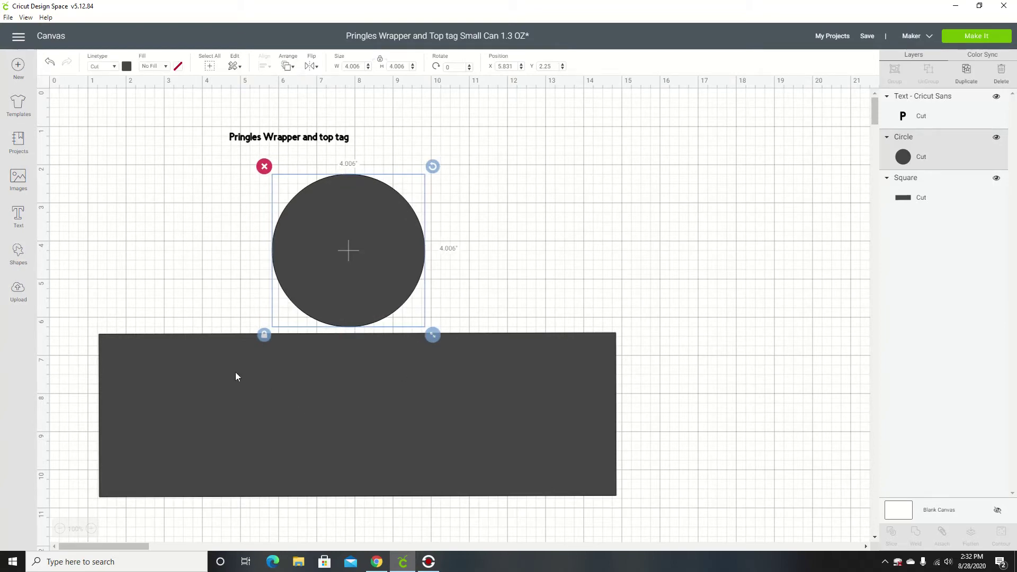
pyautogui.click(214, 274)
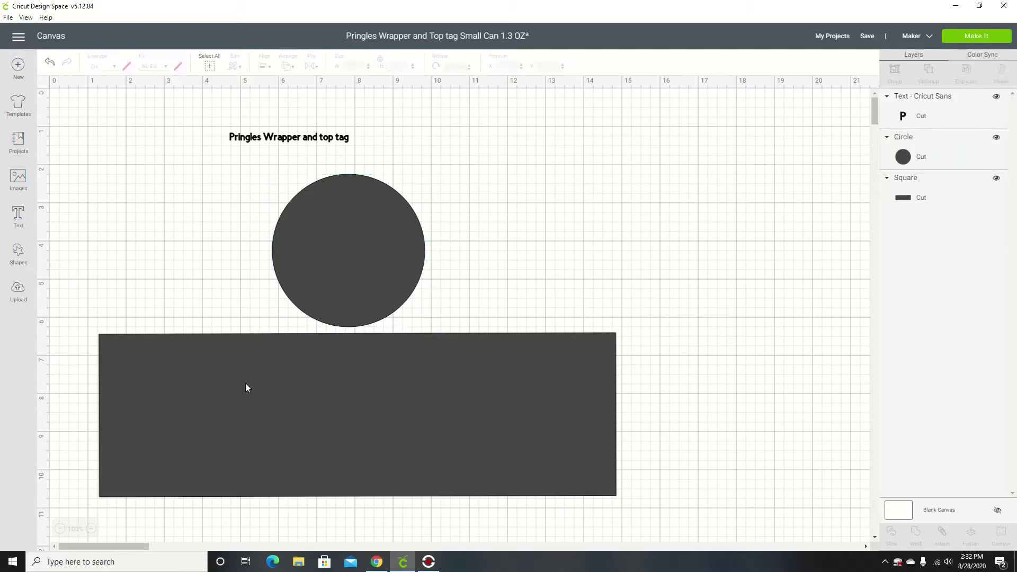
# - Enlarge the "Pringles Wrapper and top tag" text to roughly double its size and shift it left above the circle
pyautogui.click(286, 142)
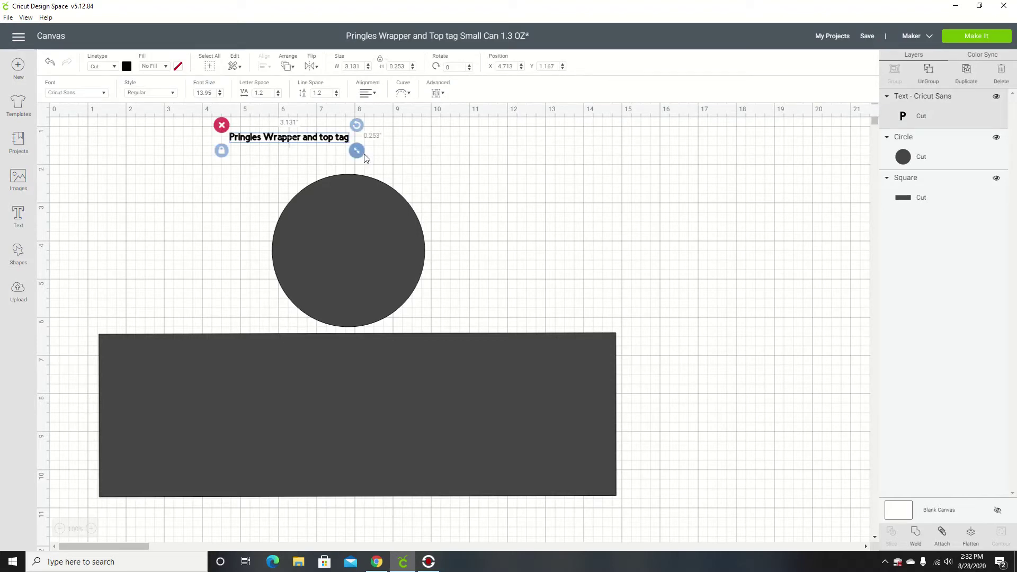
pyautogui.moveTo(384, 155); pyautogui.dragTo(277, 166)
pyautogui.click(202, 191)
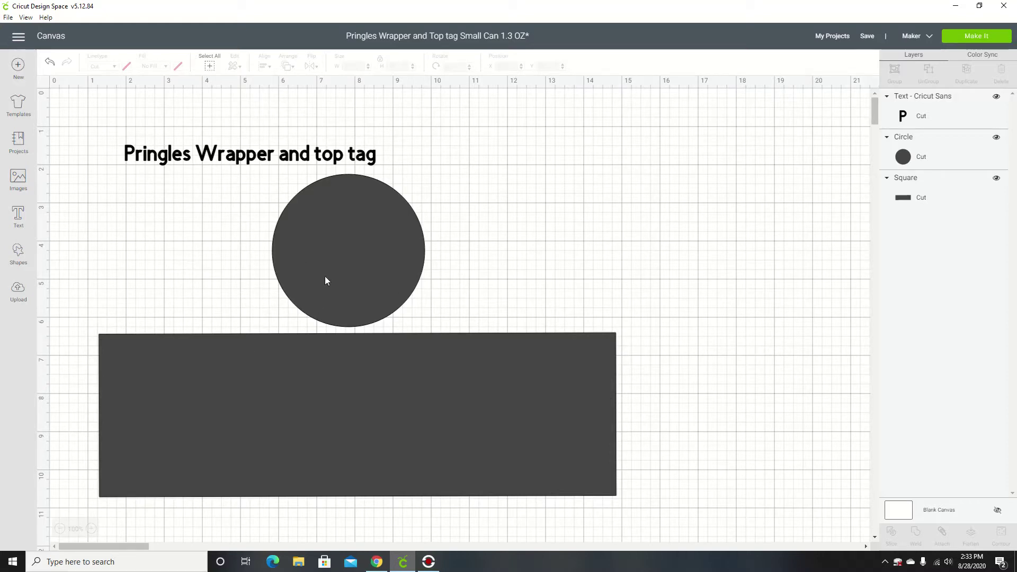
# - Set the wrapper rectangle's fill to Print with the Pattern print type
pyautogui.click(261, 382)
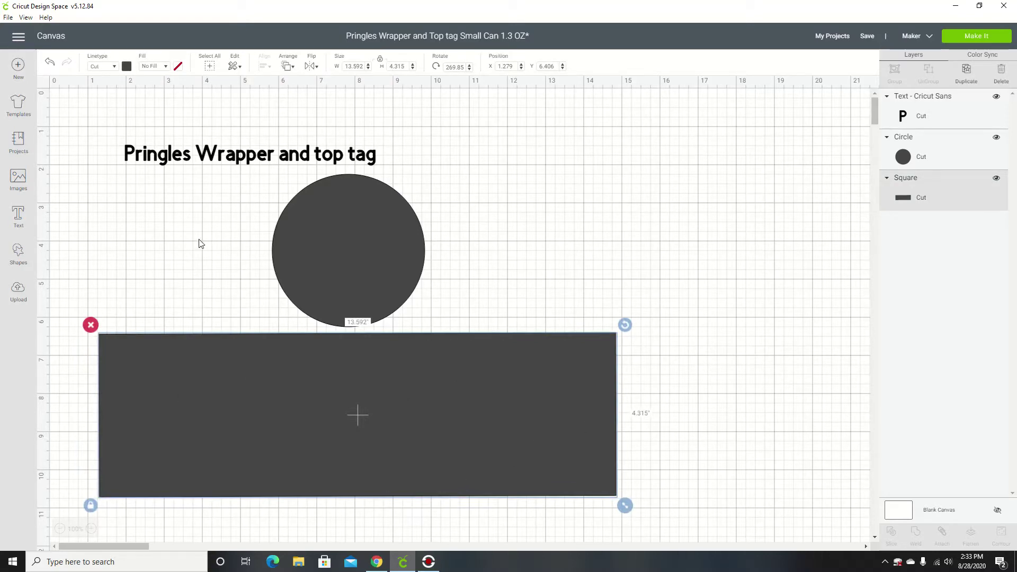
pyautogui.click(127, 67)
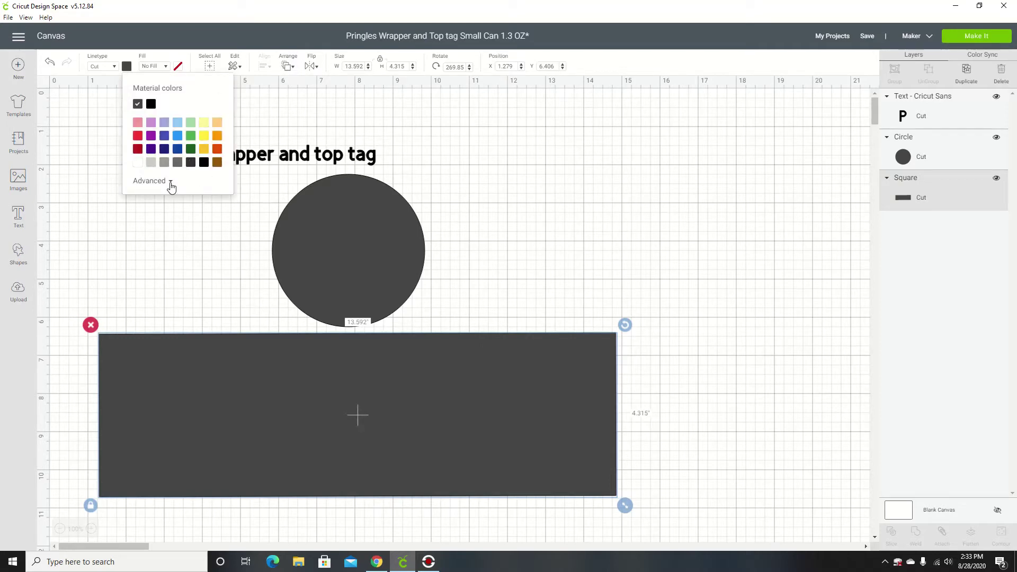
pyautogui.click(164, 68)
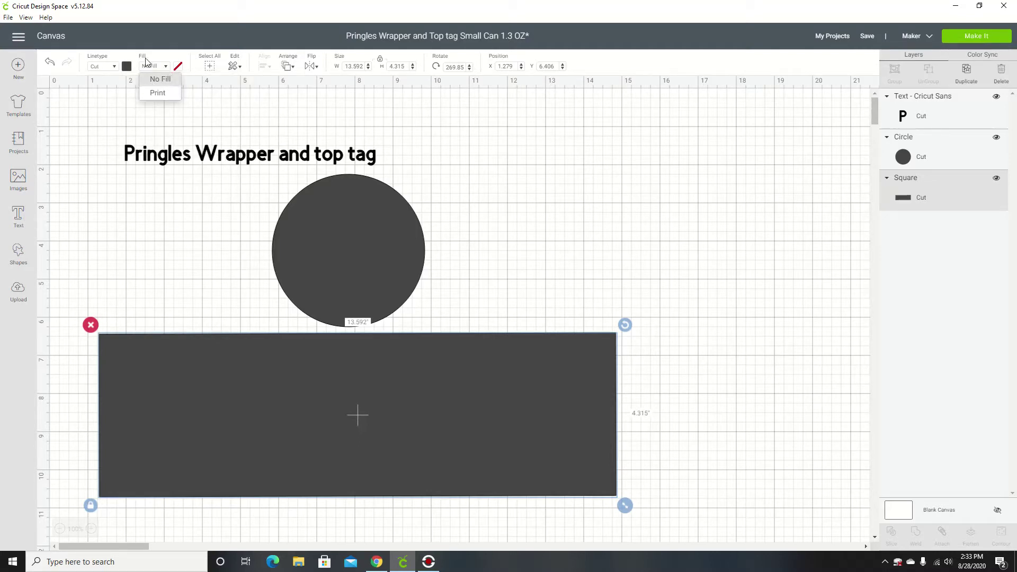
pyautogui.click(160, 95)
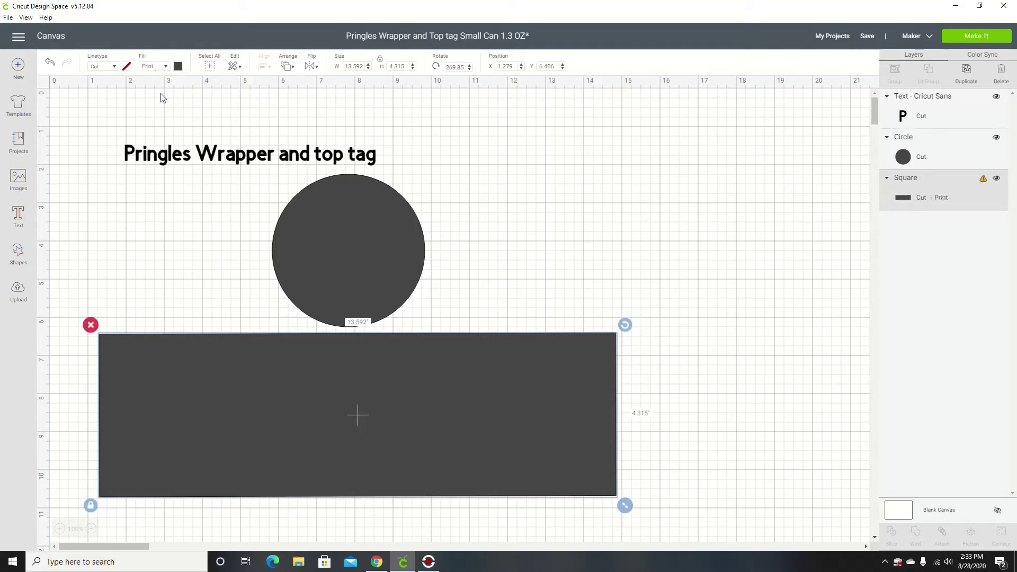
pyautogui.click(178, 67)
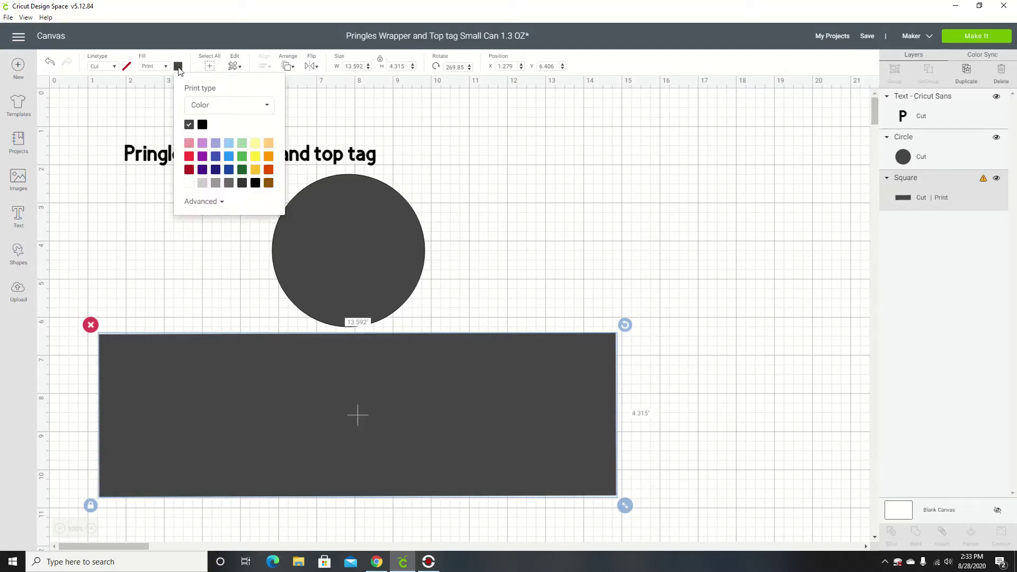
pyautogui.click(264, 106)
pyautogui.click(226, 141)
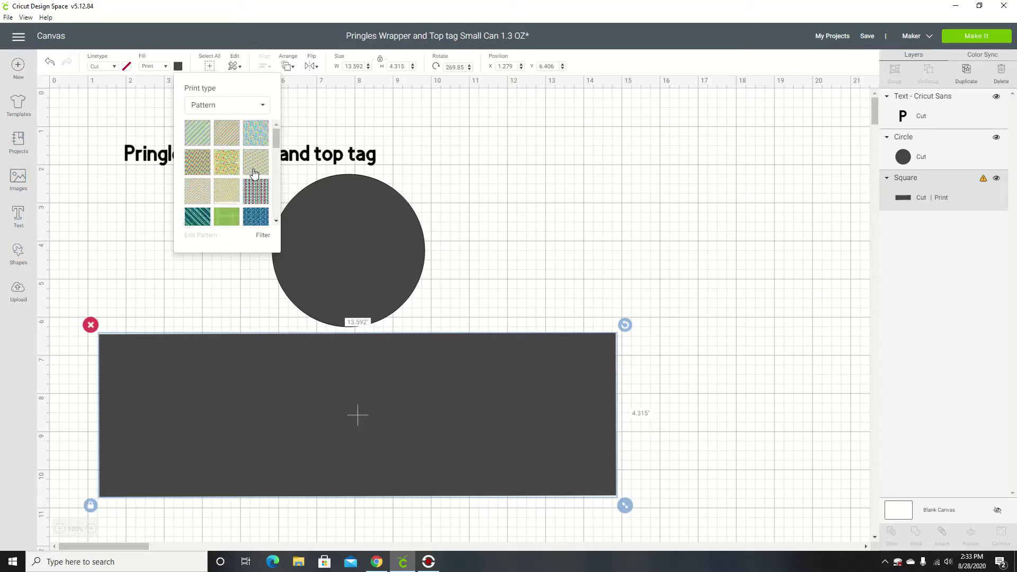
# - Browse the available print patterns and fill the wrapper rectangle with the yellow Elmo birthday pattern
pyautogui.scroll(-15, 255, 173)
pyautogui.scroll(5, 255, 174)
pyautogui.scroll(-5, 254, 175)
pyautogui.scroll(5, 255, 176)
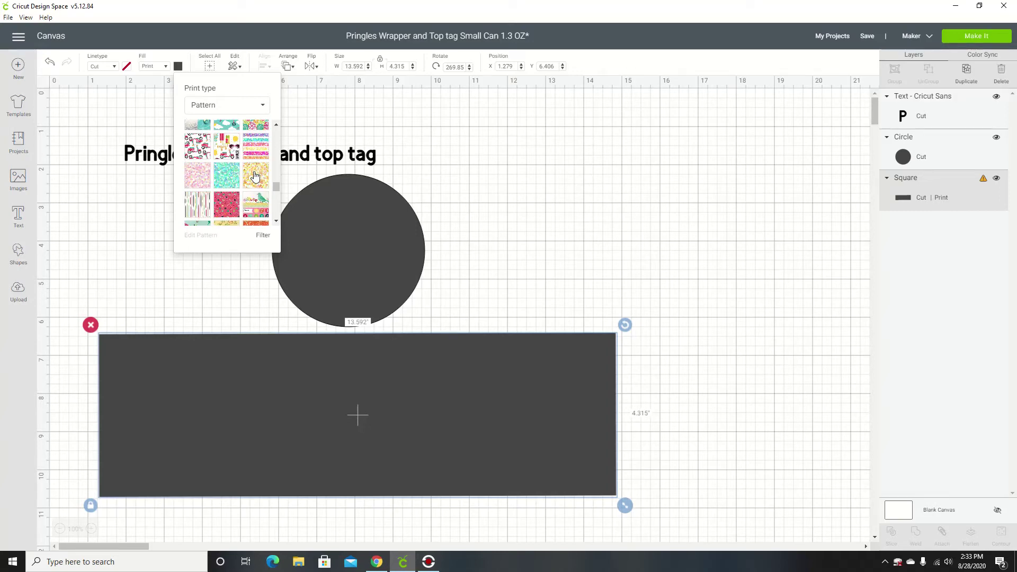
pyautogui.scroll(-2, 254, 175)
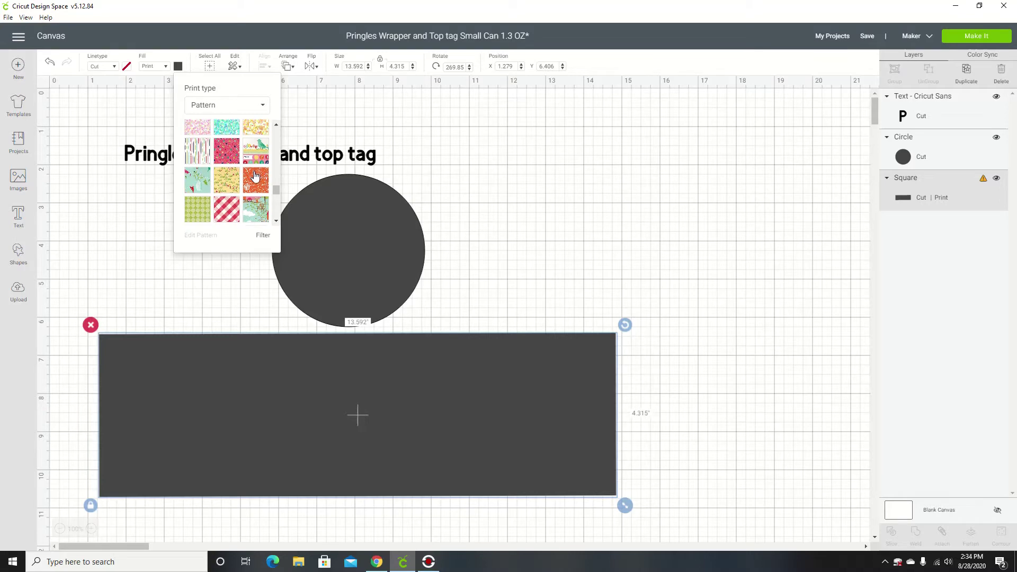
pyautogui.scroll(-2, 254, 176)
pyautogui.scroll(-5, 255, 176)
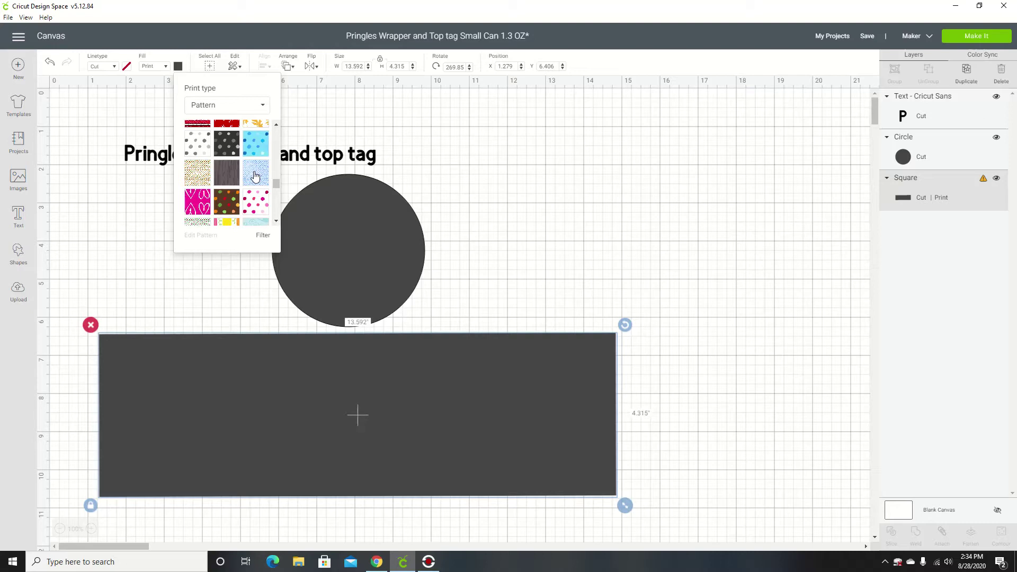
pyautogui.scroll(-2, 255, 176)
pyautogui.scroll(-2, 255, 176)
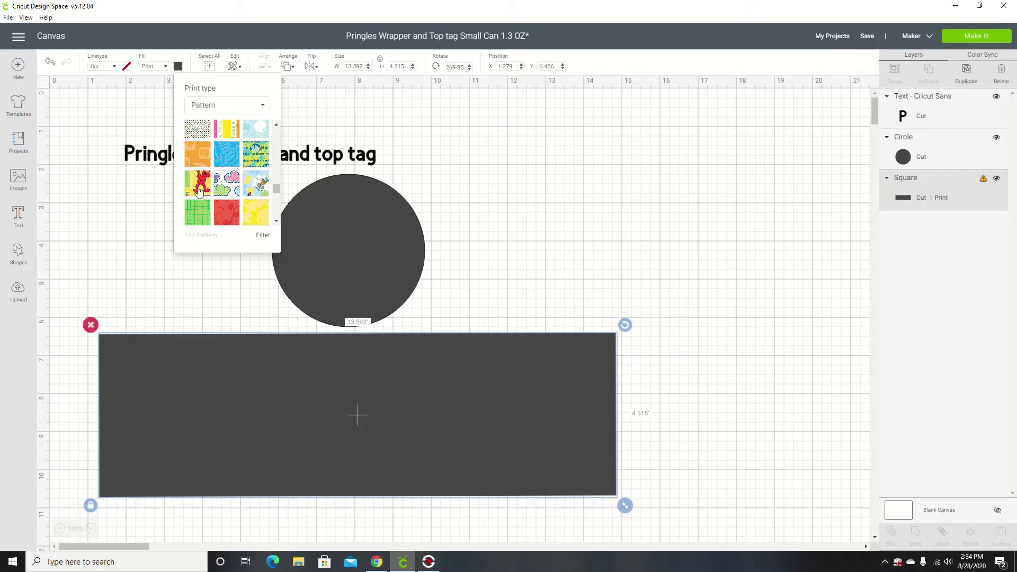
pyautogui.scroll(-2, 235, 196)
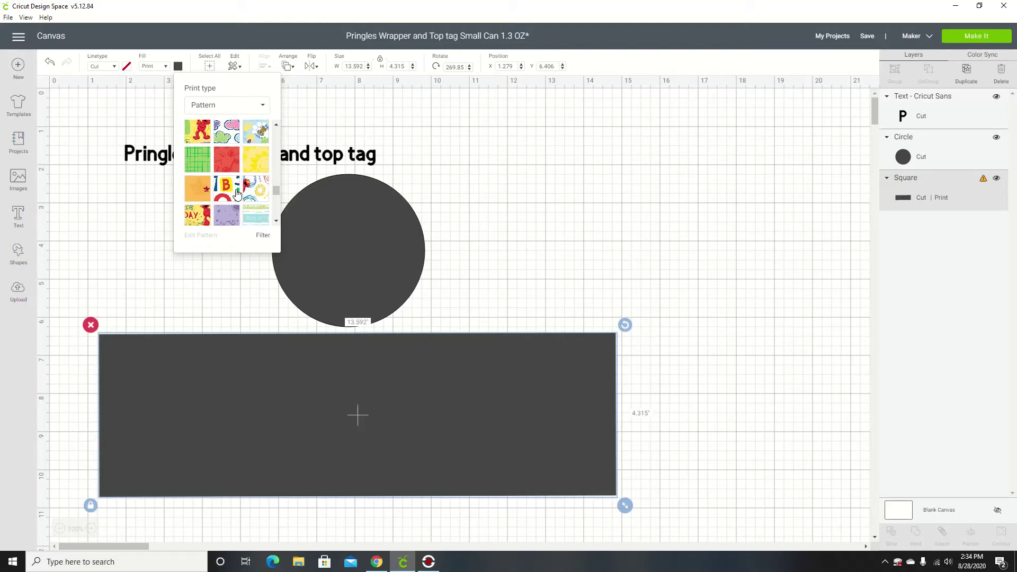
pyautogui.click(202, 223)
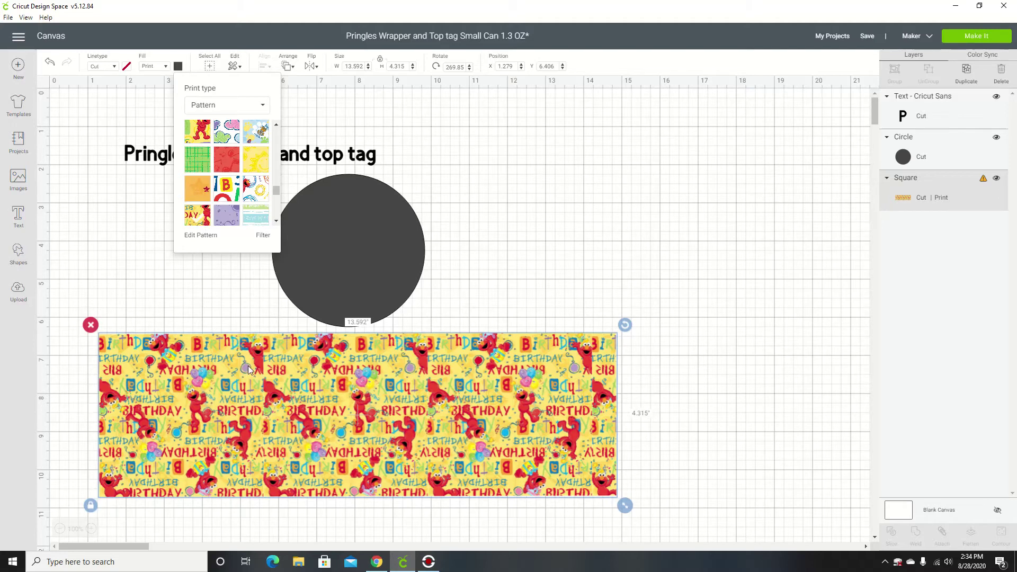
# - Try the white Elmo, yellow Elmo ladybug and orange star patterns on the wrapper rectangle
pyautogui.click(253, 195)
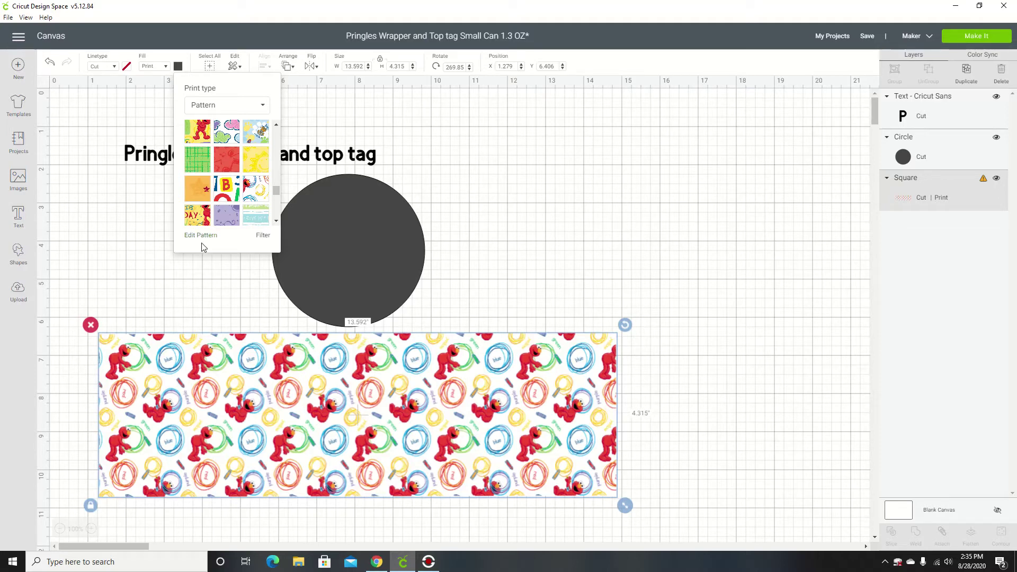
pyautogui.click(194, 137)
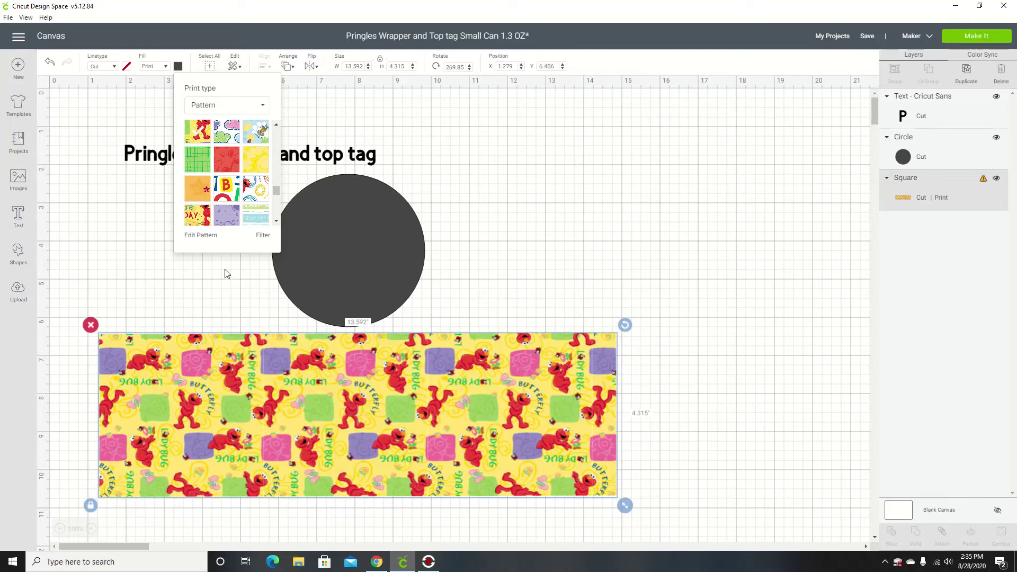
pyautogui.click(198, 193)
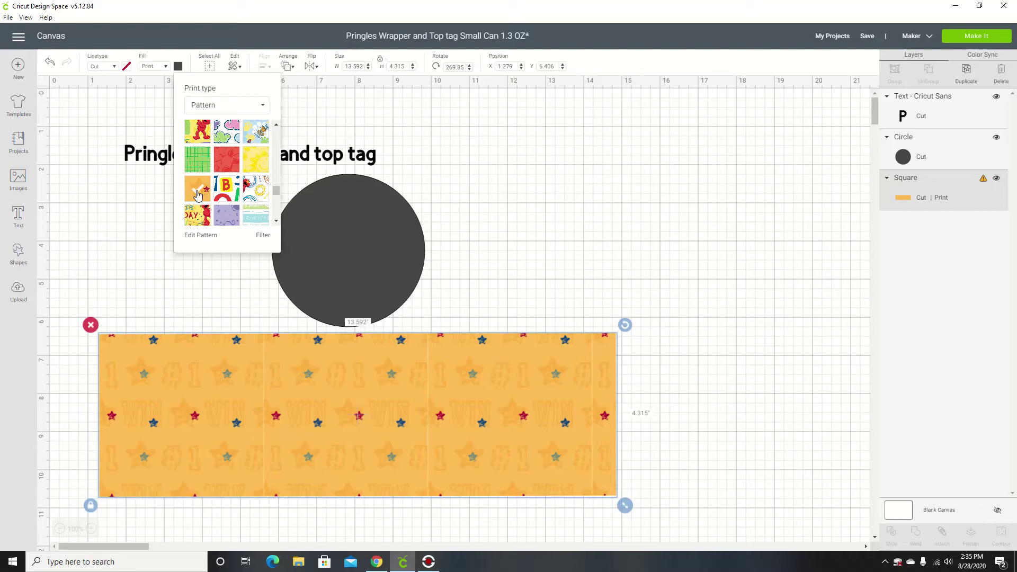
# - Return the wrapper rectangle's fill to the yellow Elmo birthday pattern and deselect the rectangle
pyautogui.click(195, 217)
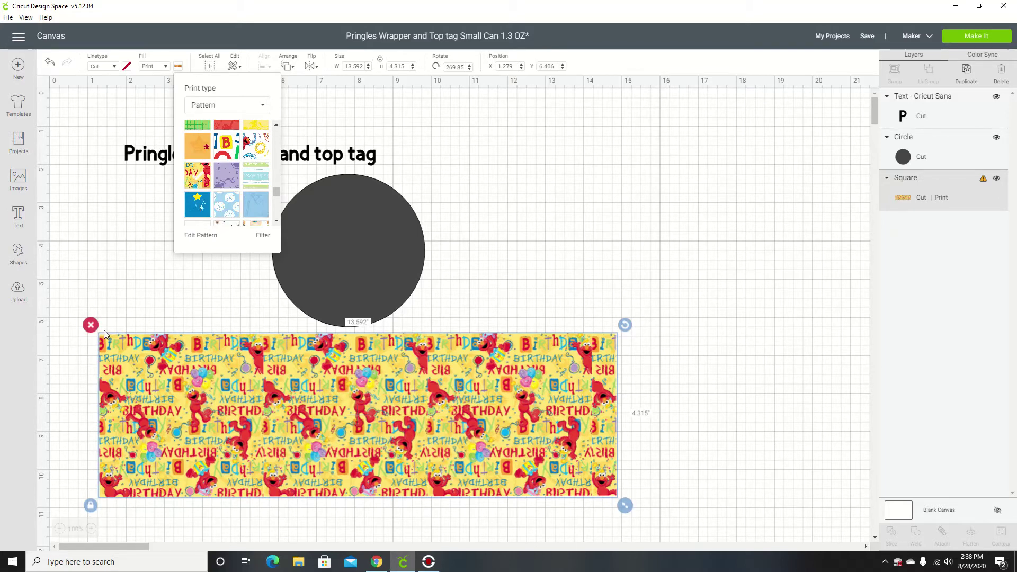
pyautogui.click(136, 291)
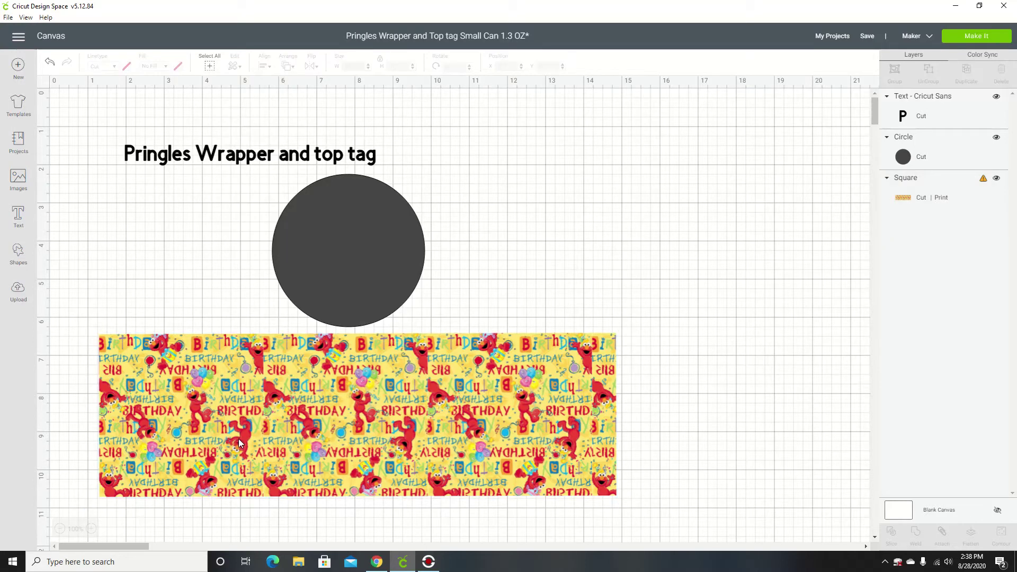
pyautogui.click(238, 439)
pyautogui.click(158, 278)
# - Insert the green 123 Sesame sign from the recently uploaded images onto the canvas
pyautogui.click(18, 295)
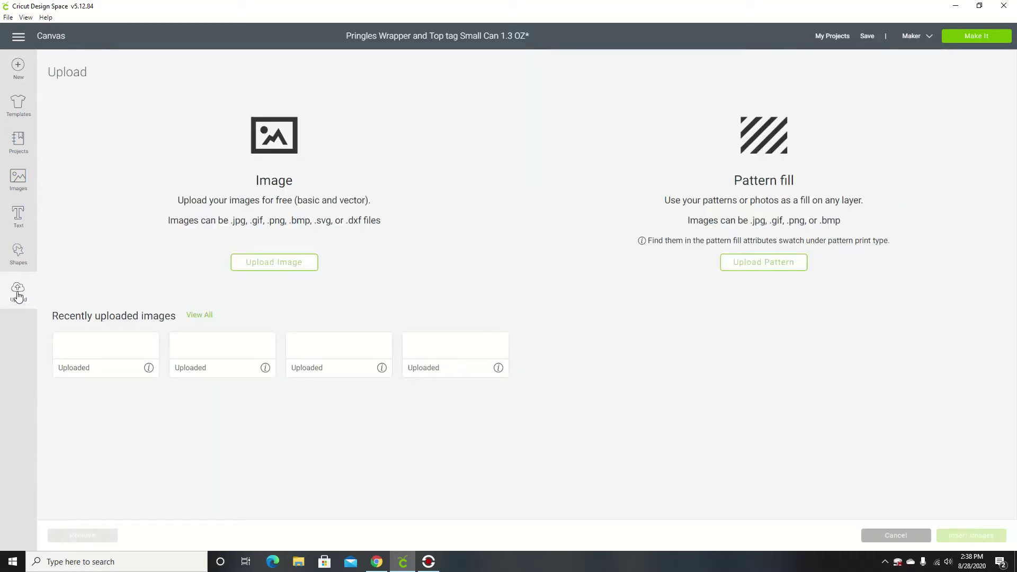
pyautogui.click(348, 387)
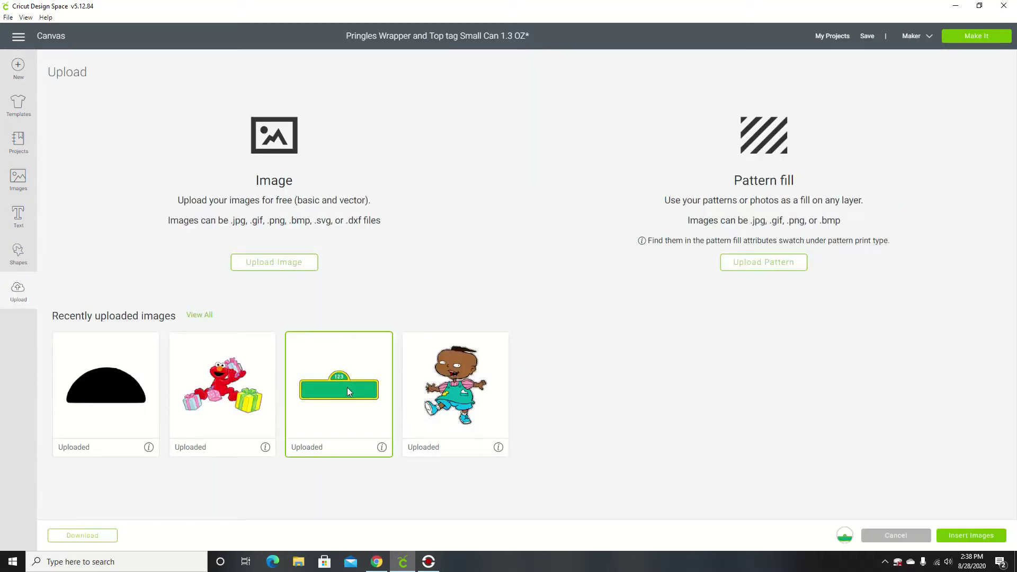
pyautogui.click(961, 539)
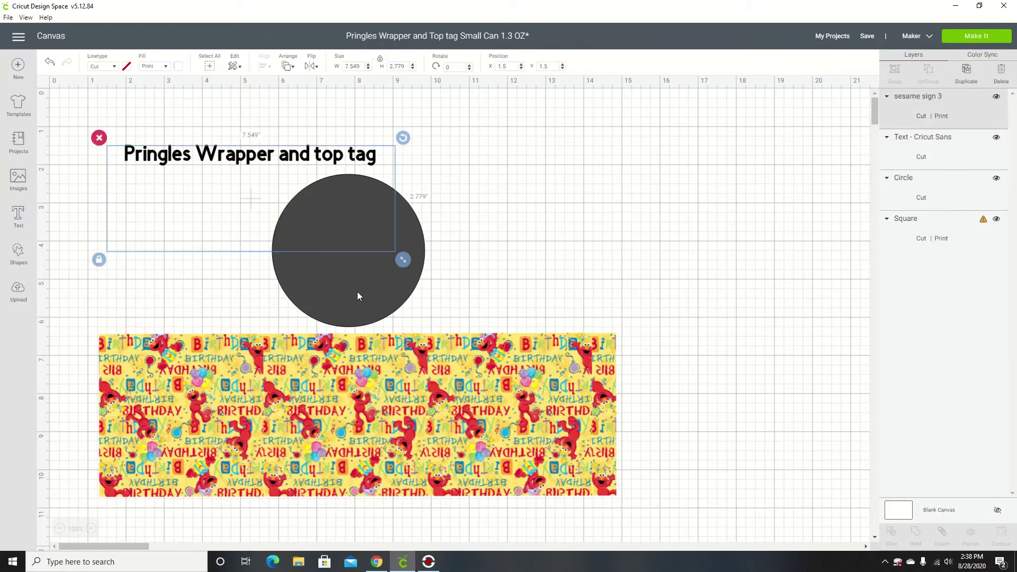
# - Move the green 123 Sesame sign onto the Elmo birthday wrapper rectangle and adjust it by eye toward the wrapper's middle
pyautogui.moveTo(246, 204); pyautogui.dragTo(361, 418)
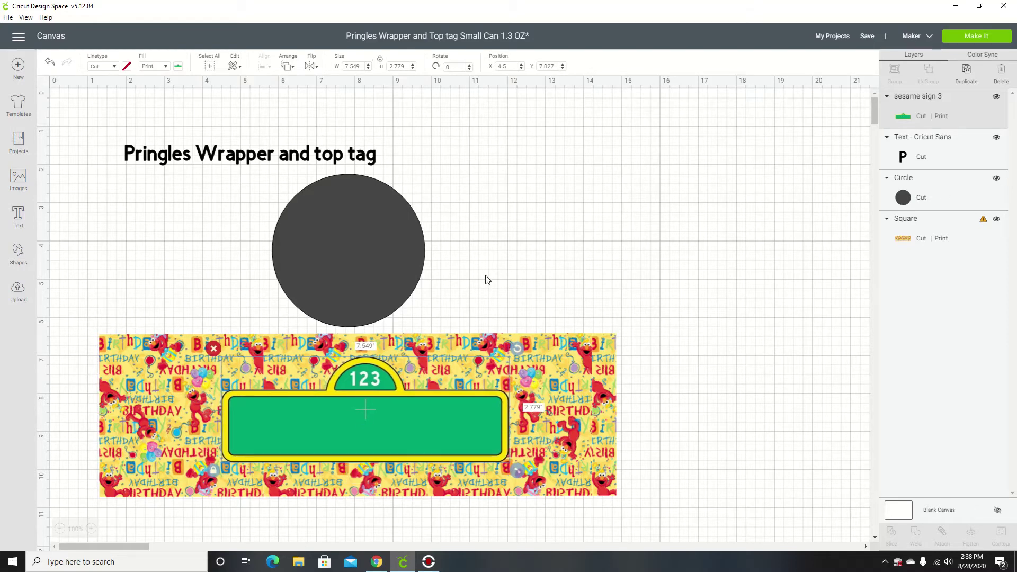
pyautogui.click(488, 280)
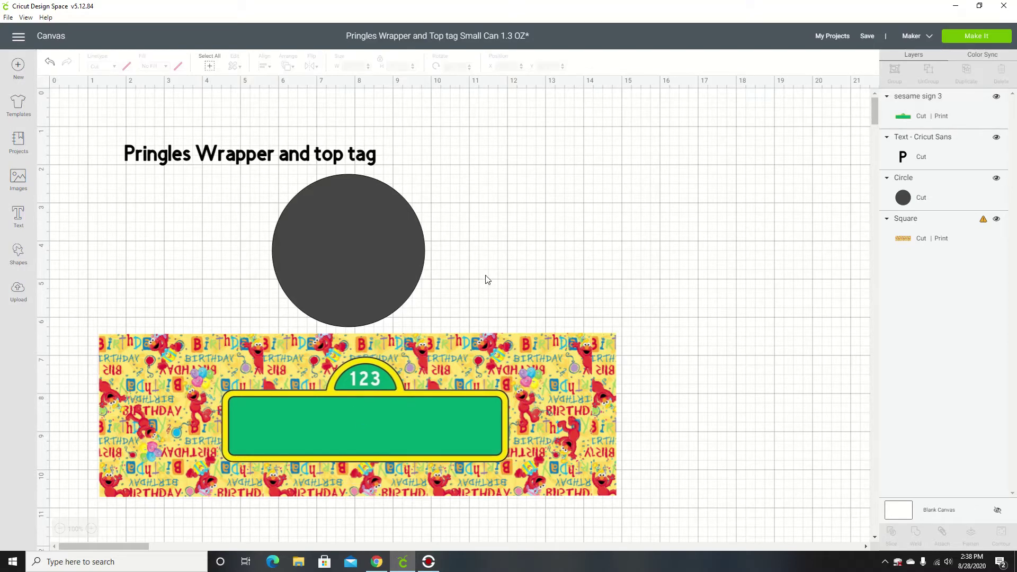
pyautogui.click(388, 434)
pyautogui.moveTo(386, 433); pyautogui.dragTo(385, 432)
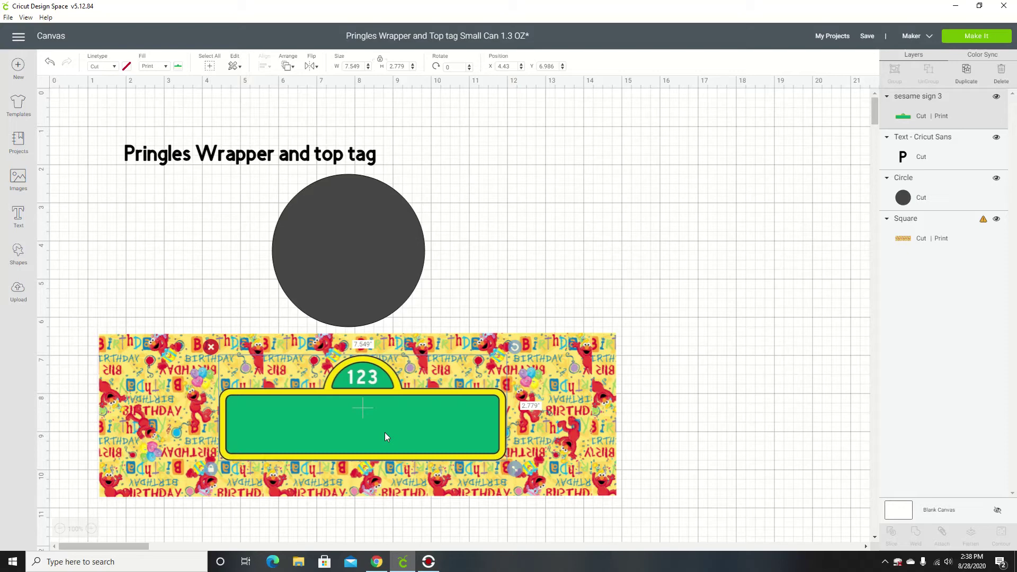
pyautogui.click(509, 262)
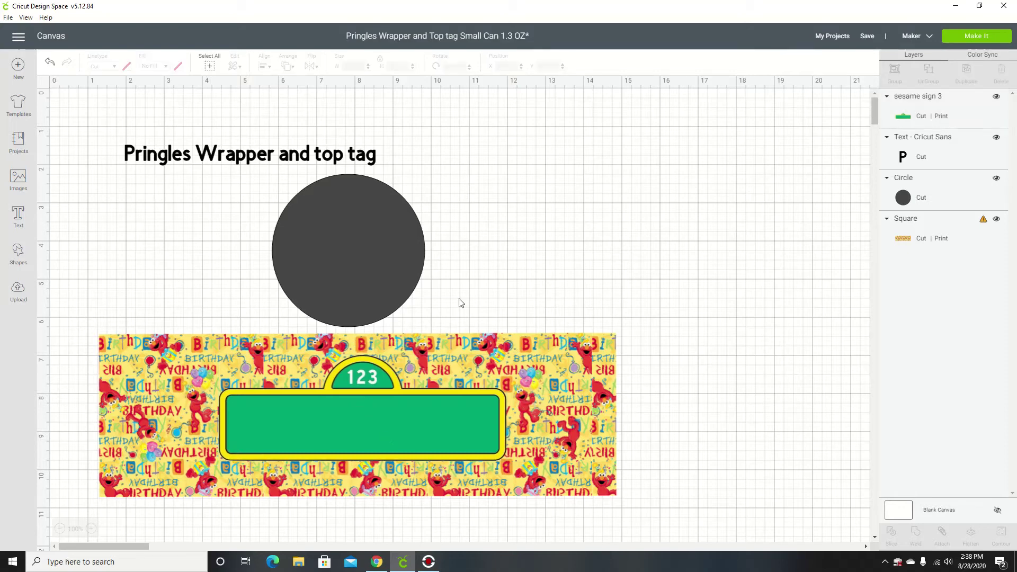
pyautogui.moveTo(392, 421); pyautogui.dragTo(396, 422)
pyautogui.click(476, 293)
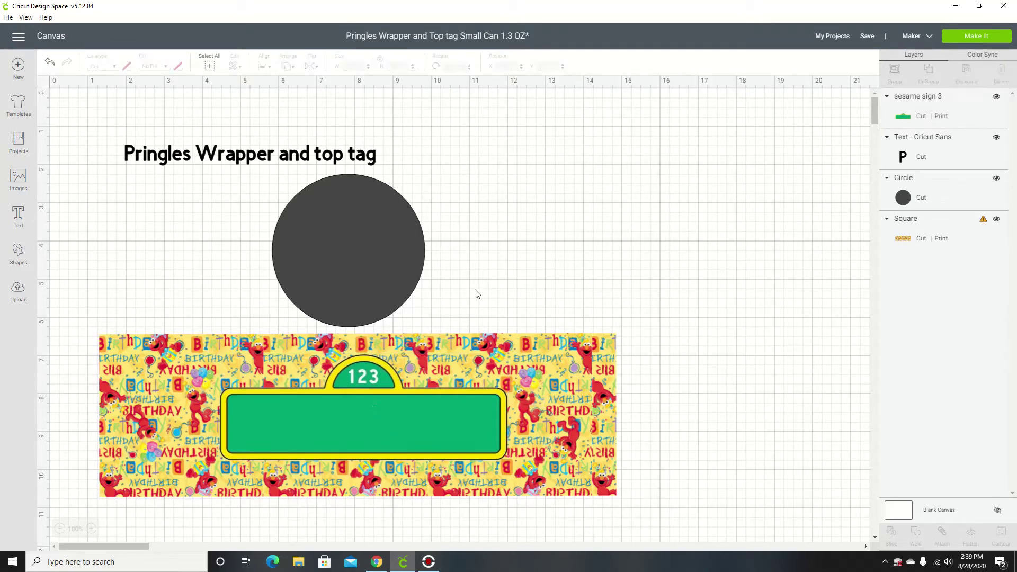
# - Nudge the green 123 sign vertically to a Y position of 7.044 on the wrapper and deselect it
pyautogui.click(404, 438)
pyautogui.press('Down')
pyautogui.press('Down')
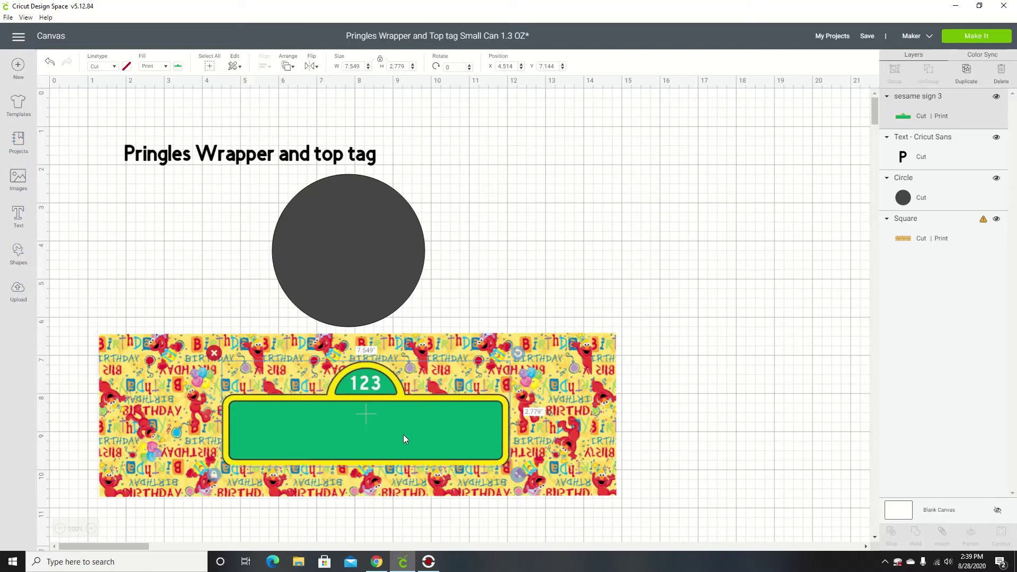
pyautogui.press('Up')
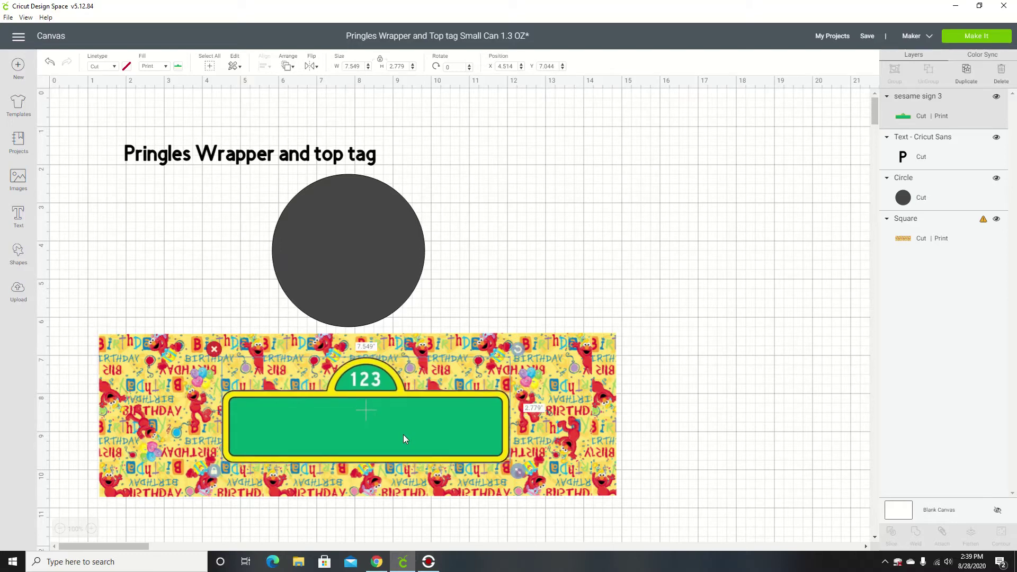
pyautogui.click(535, 285)
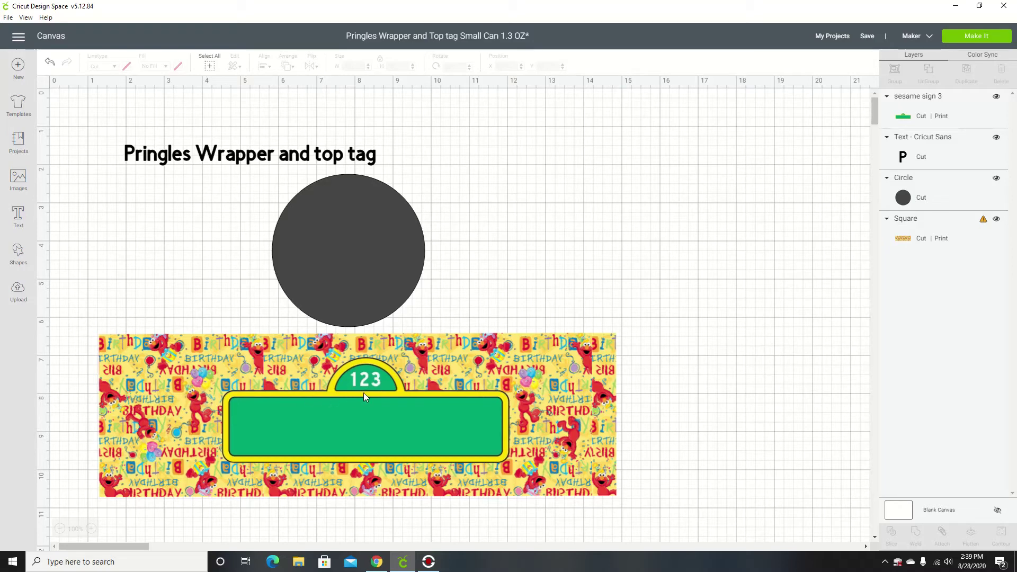
# - Add a text object with the child's first name in capitals followed by the word STREET
pyautogui.click(20, 225)
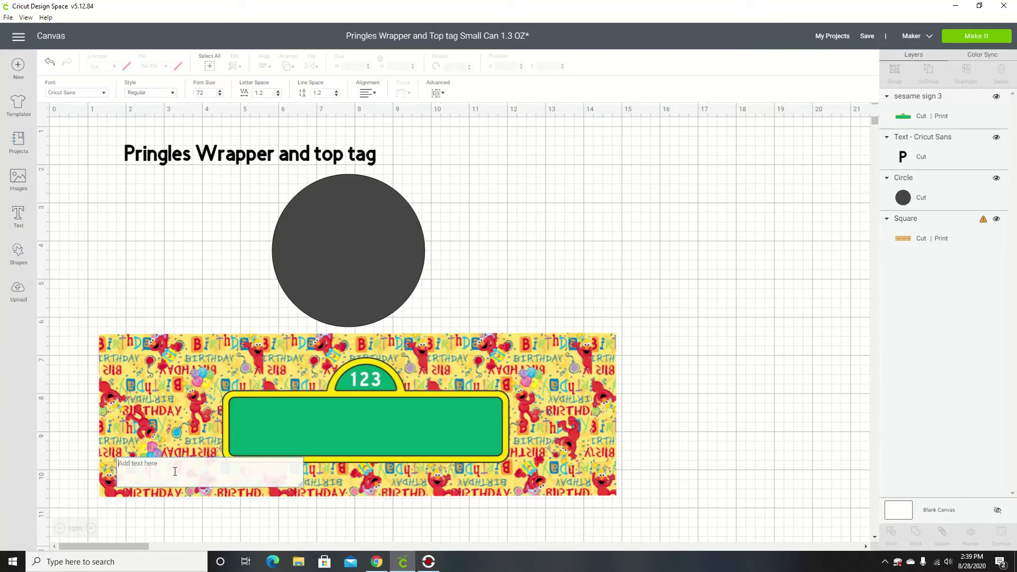
pyautogui.write('JAY')
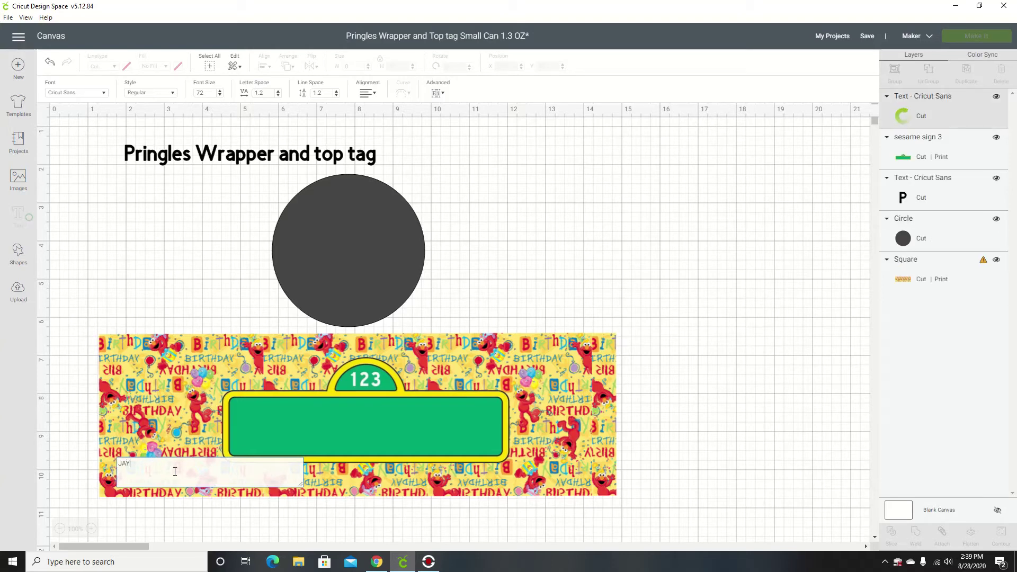
pyautogui.write('DEN')
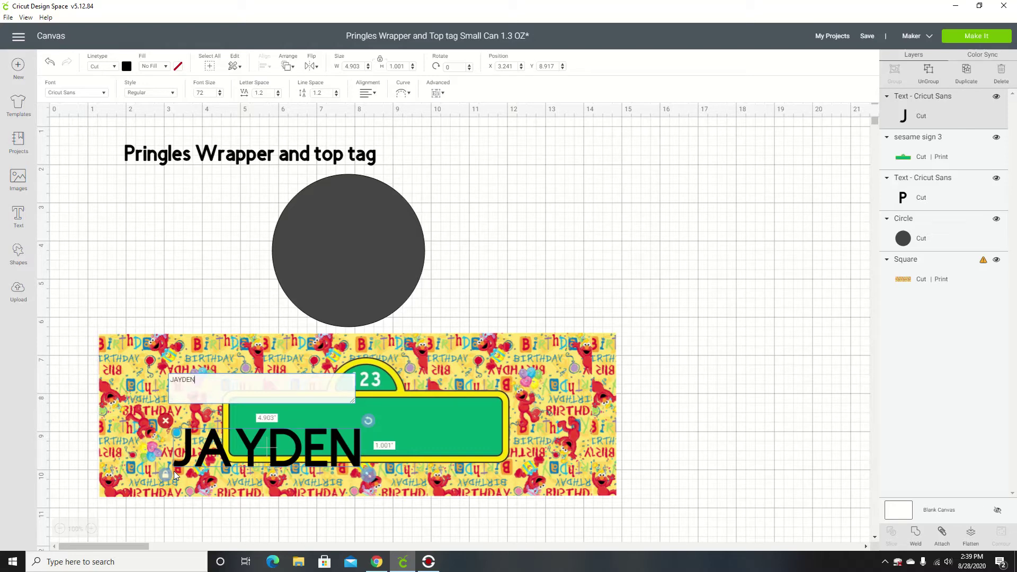
pyautogui.write('STREET')
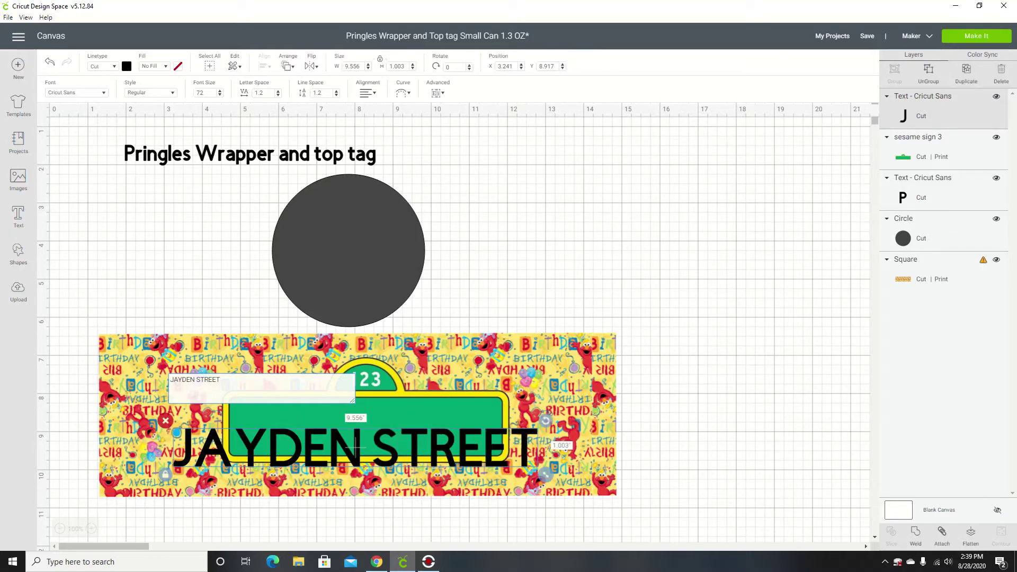
# - Shrink the street name text to about 6.29 inches wide and change its color to white
pyautogui.moveTo(546, 477); pyautogui.dragTo(420, 413)
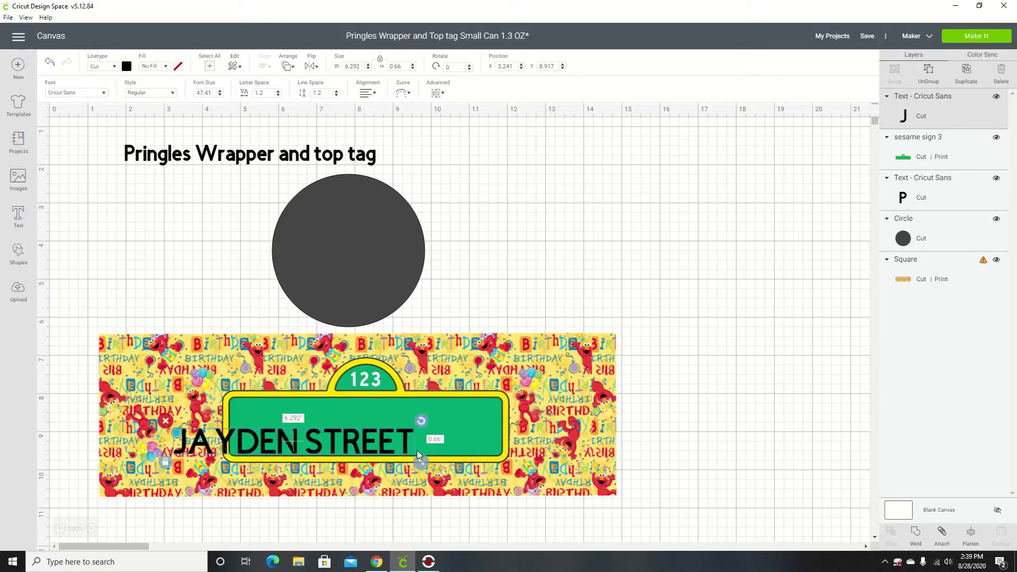
pyautogui.click(129, 70)
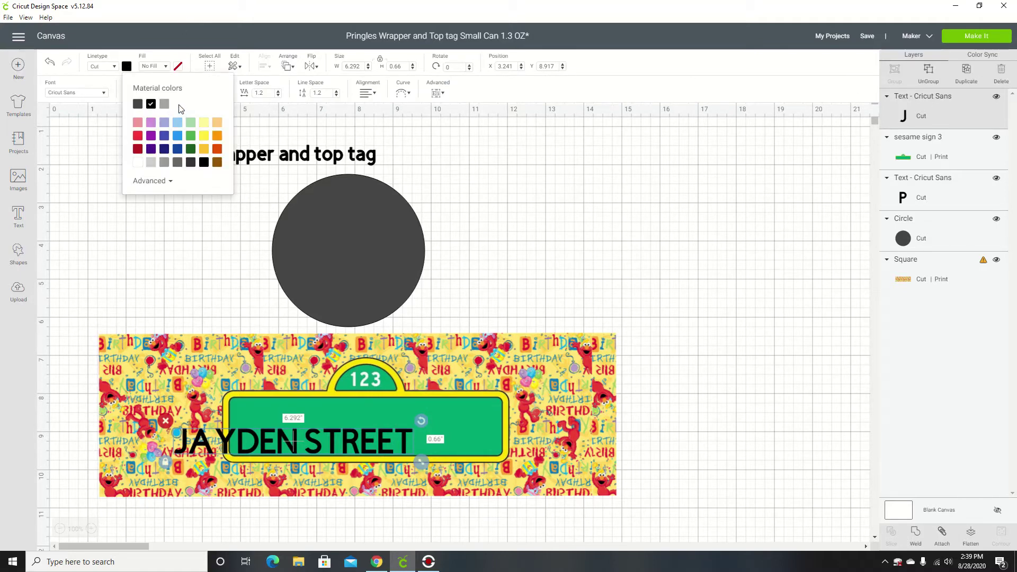
pyautogui.click(137, 165)
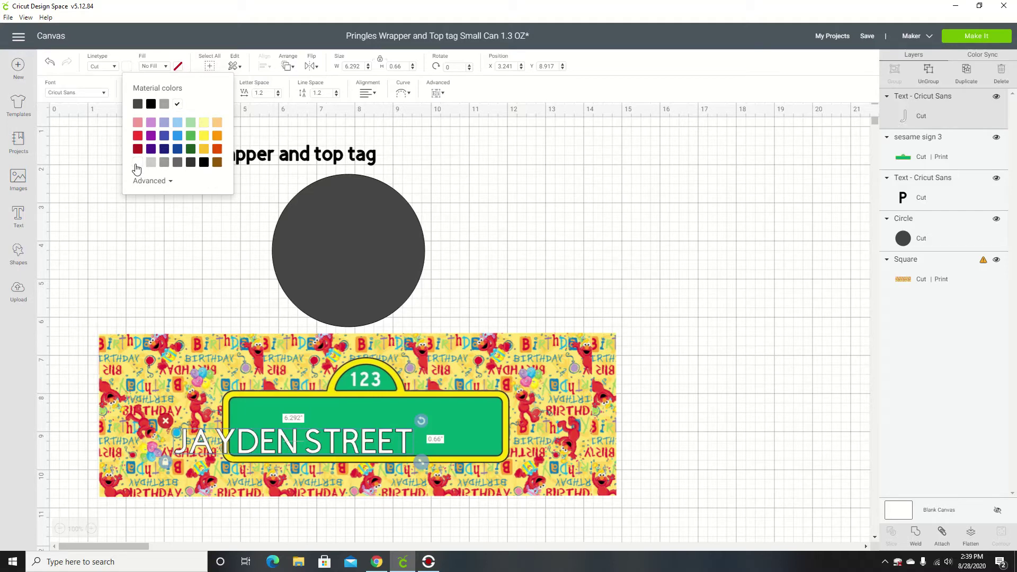
# - Place the white street name text inside the green sign, enlarge it to about 7.03 inches wide and center it
pyautogui.moveTo(404, 434); pyautogui.dragTo(502, 456)
pyautogui.moveTo(484, 418); pyautogui.dragTo(488, 422)
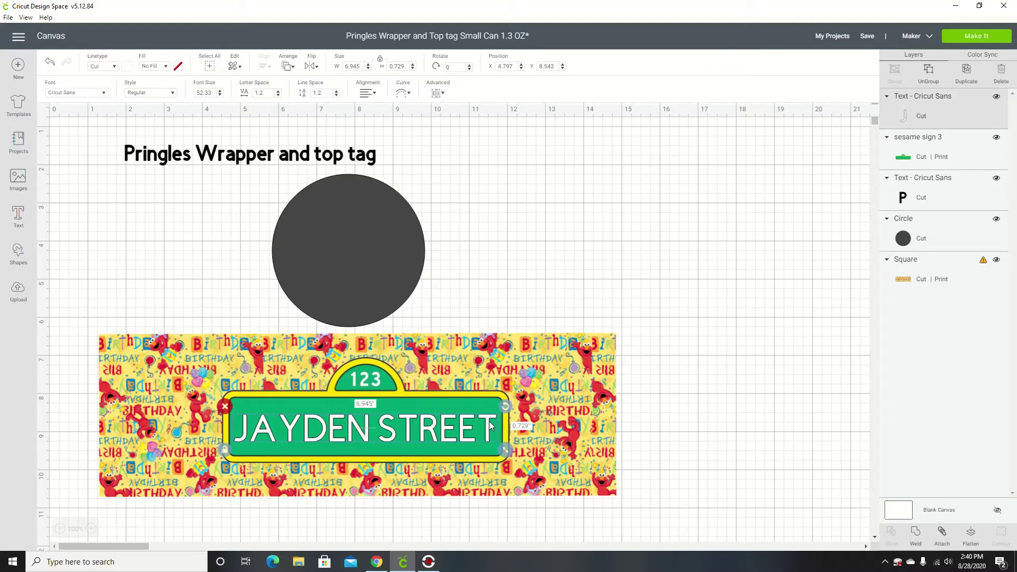
pyautogui.moveTo(505, 450); pyautogui.dragTo(507, 452)
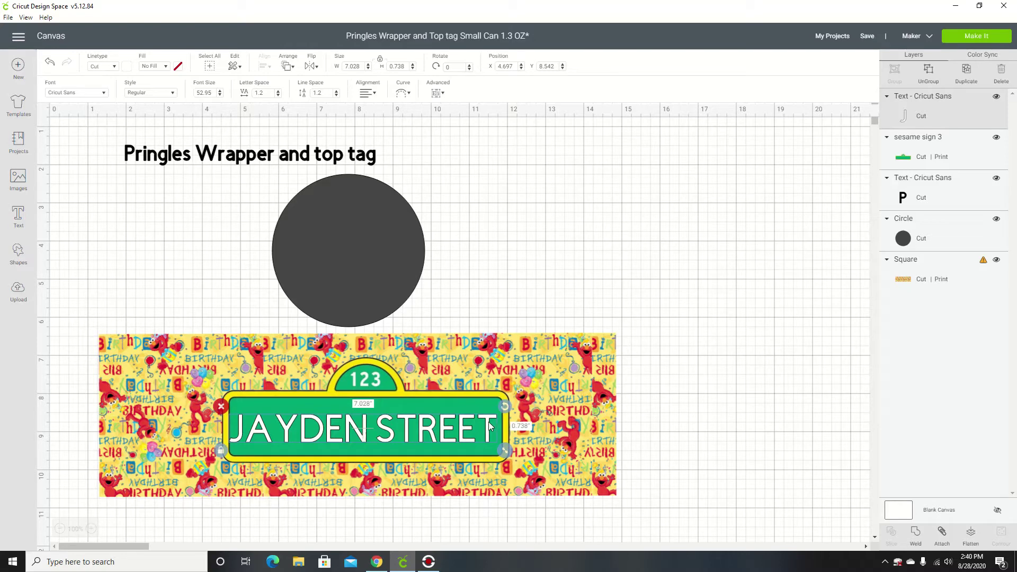
pyautogui.moveTo(491, 422); pyautogui.dragTo(491, 420)
pyautogui.click(545, 251)
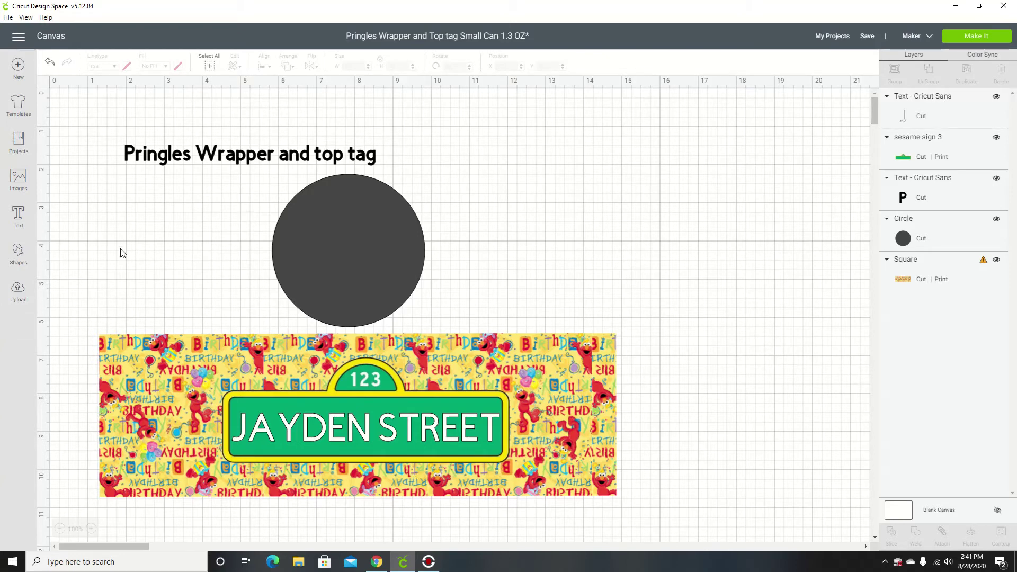
# - Change the top tag circle's fill to Print and set its print type to Pattern
pyautogui.click(321, 291)
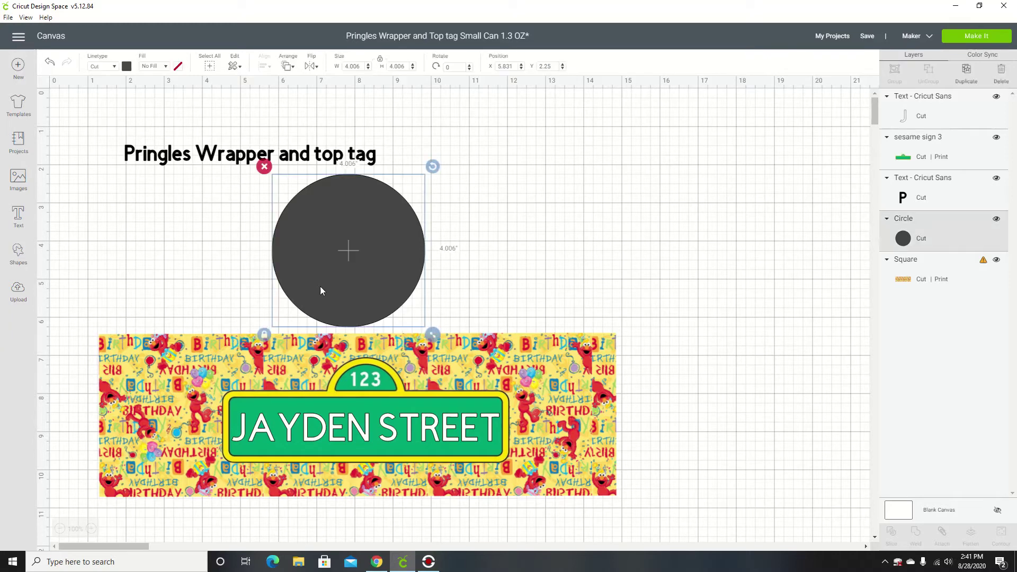
pyautogui.click(167, 68)
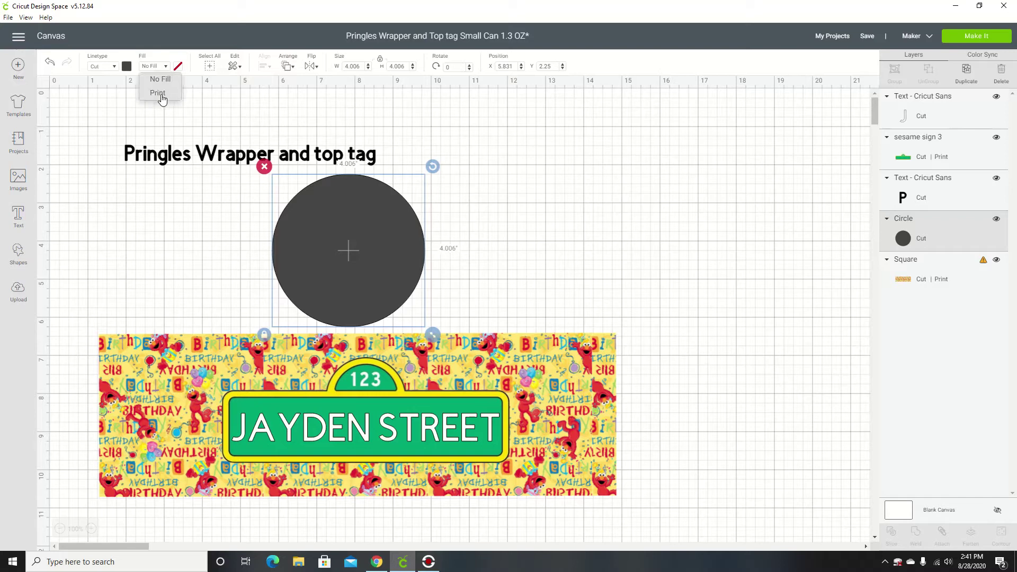
pyautogui.click(161, 94)
pyautogui.click(178, 66)
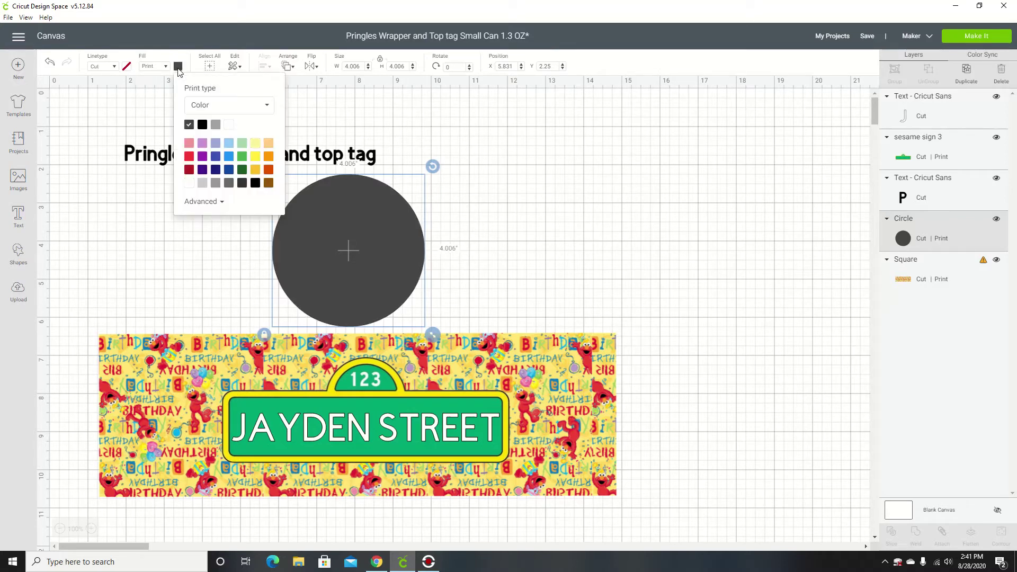
pyautogui.click(229, 112)
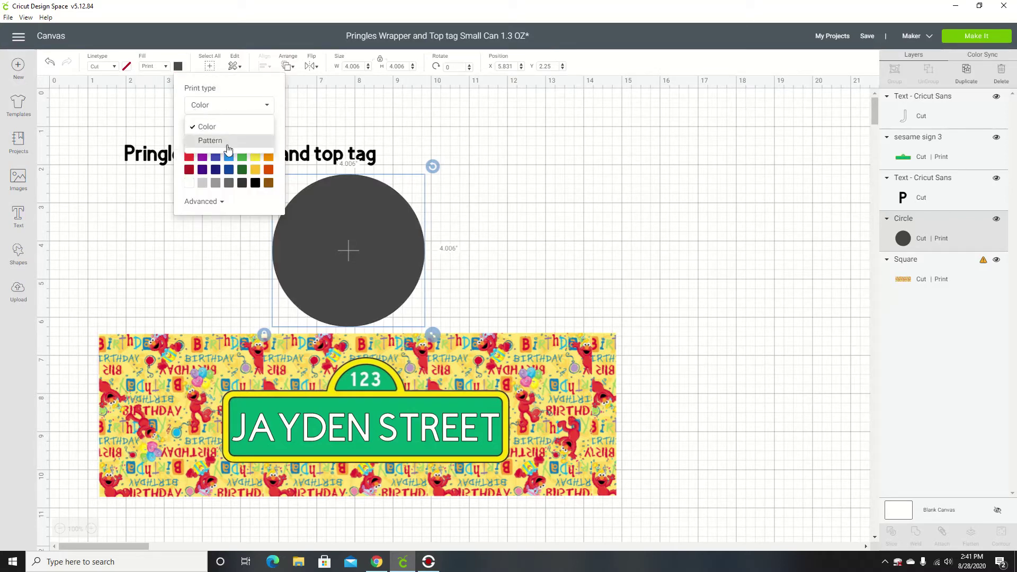
pyautogui.click(227, 144)
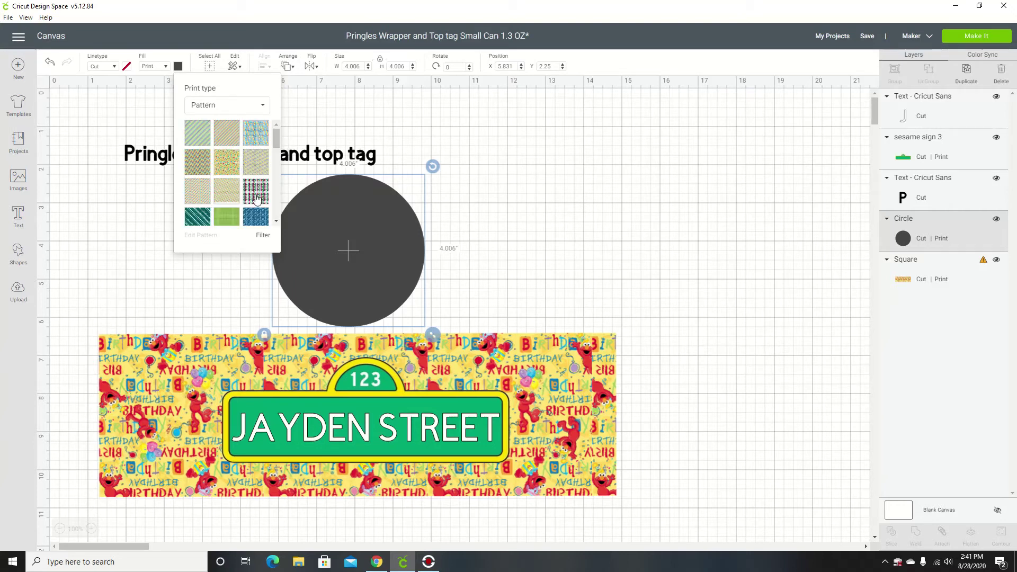
# - Try the multicolored diamond, diagonal stripe and several dot patterns on the top tag circle
pyautogui.click(277, 222)
pyautogui.click(276, 222)
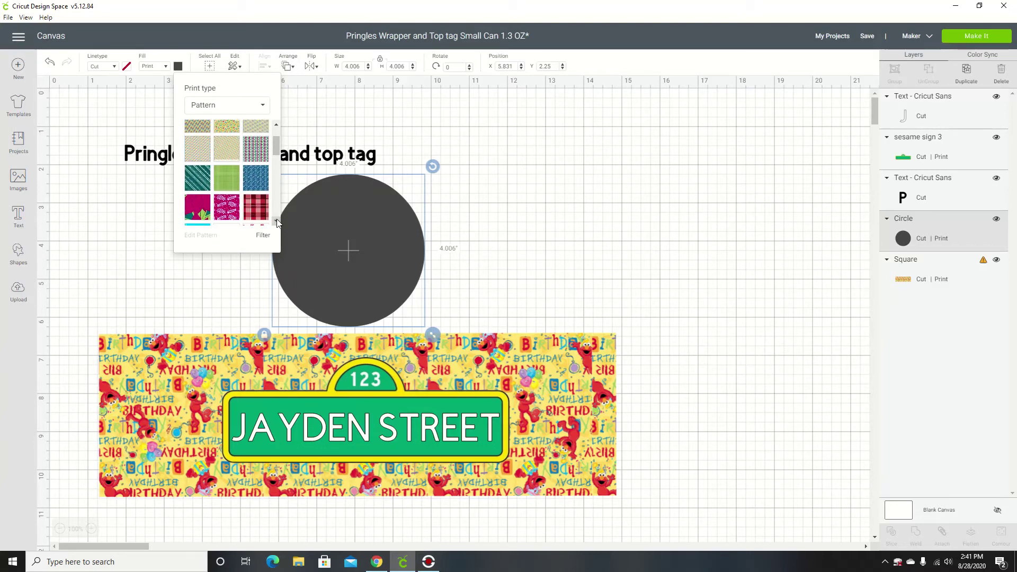
pyautogui.click(277, 125)
pyautogui.click(277, 125)
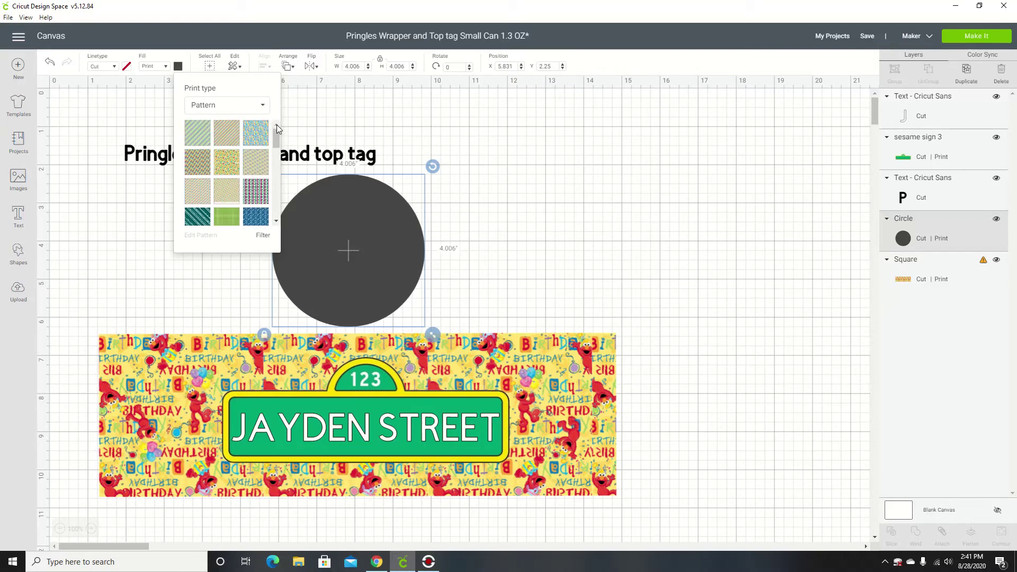
pyautogui.click(251, 142)
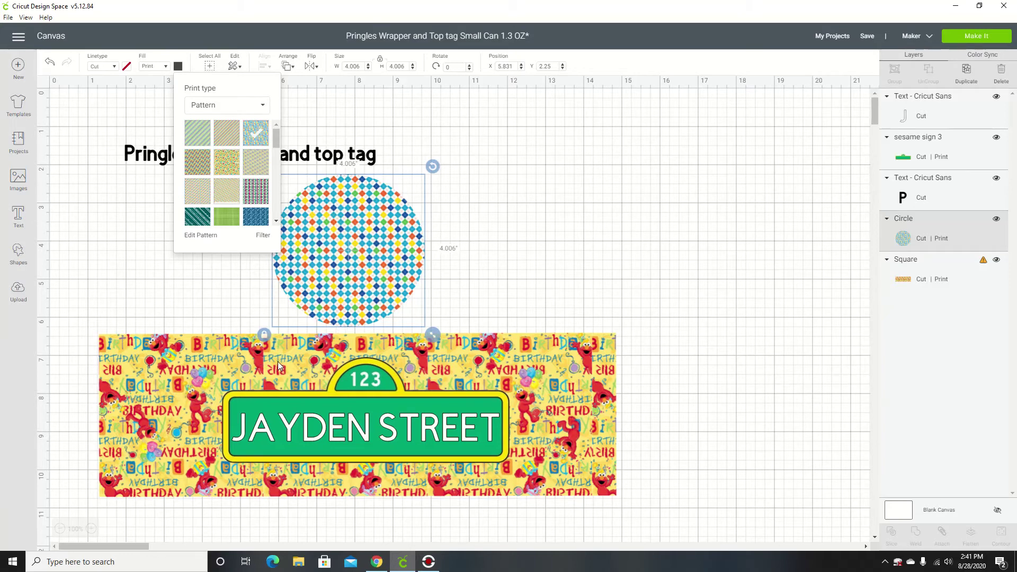
pyautogui.click(230, 137)
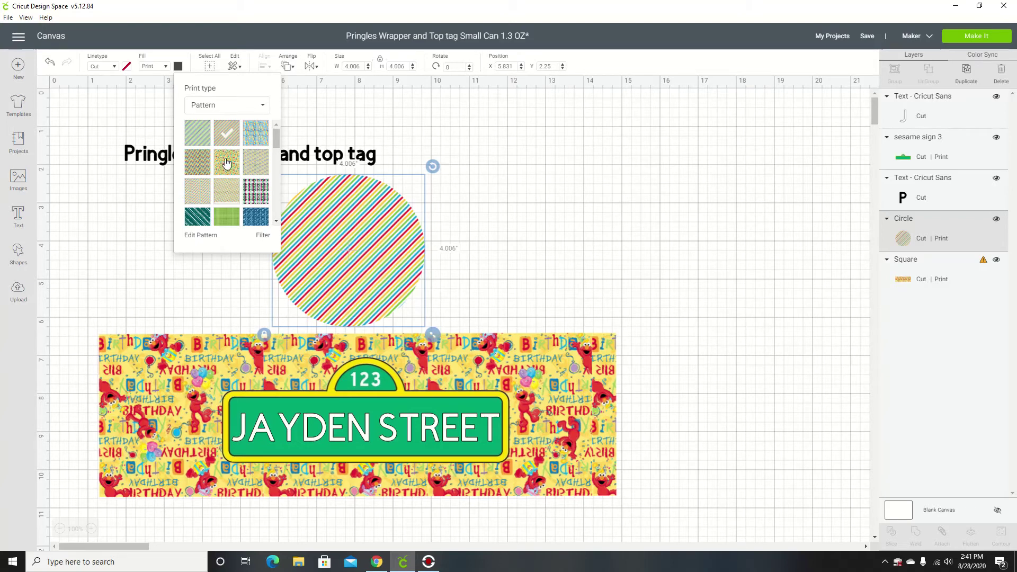
pyautogui.click(196, 146)
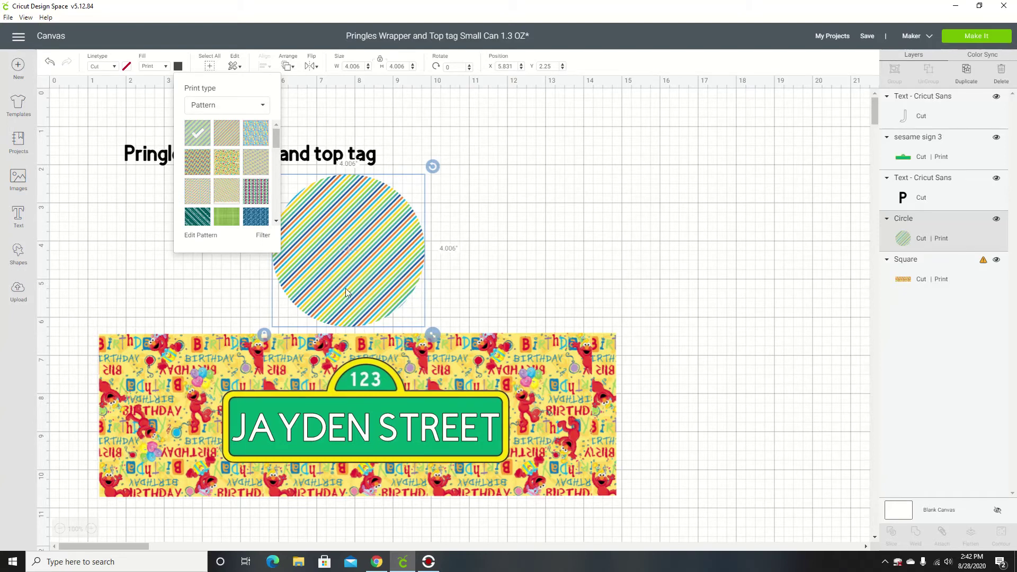
pyautogui.click(198, 168)
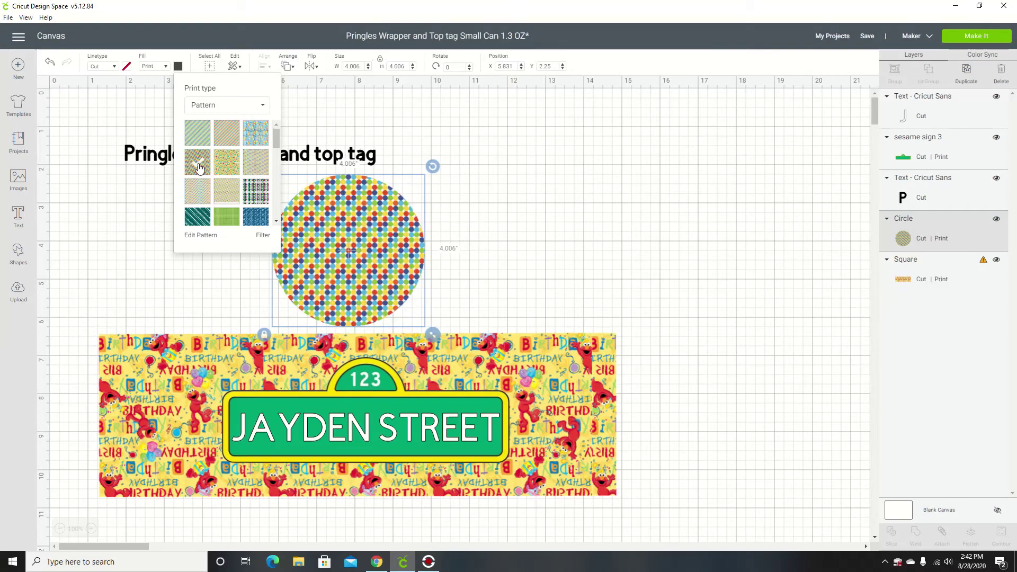
pyautogui.click(234, 168)
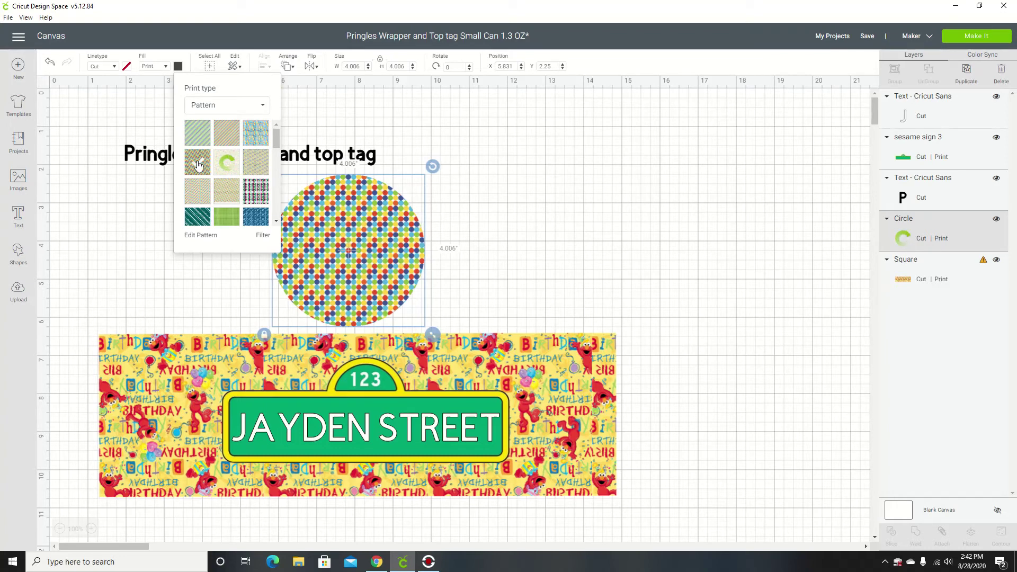
pyautogui.click(254, 167)
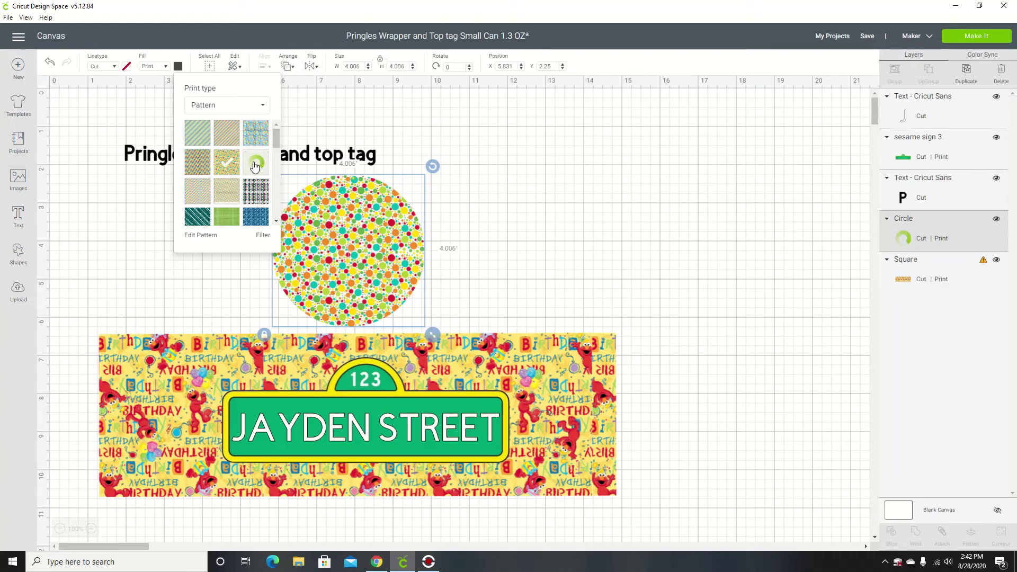
pyautogui.click(204, 200)
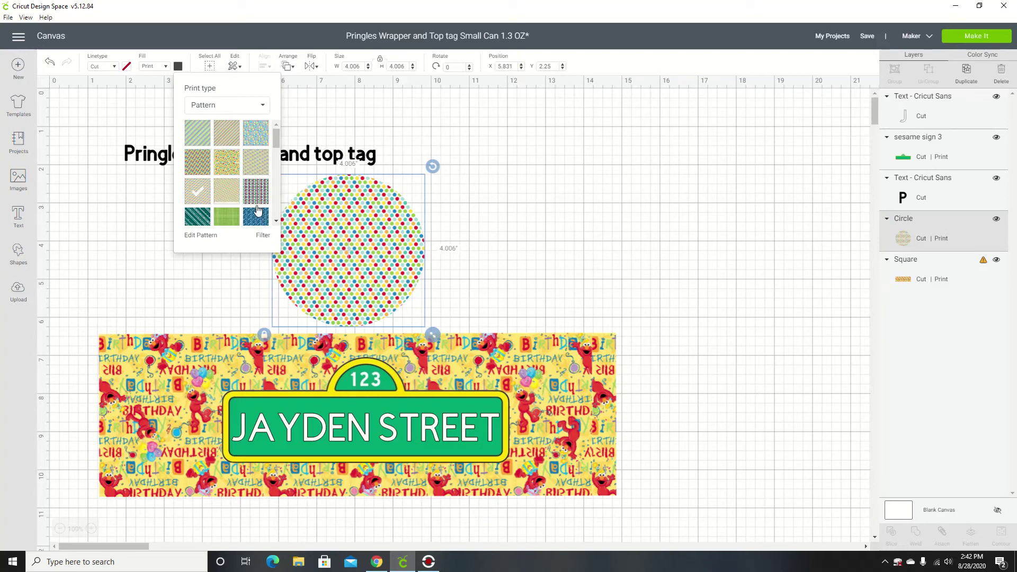
# - Fill the top tag circle with the tan-backed multicolored dot pattern and set its pattern scale to 115
pyautogui.click(231, 194)
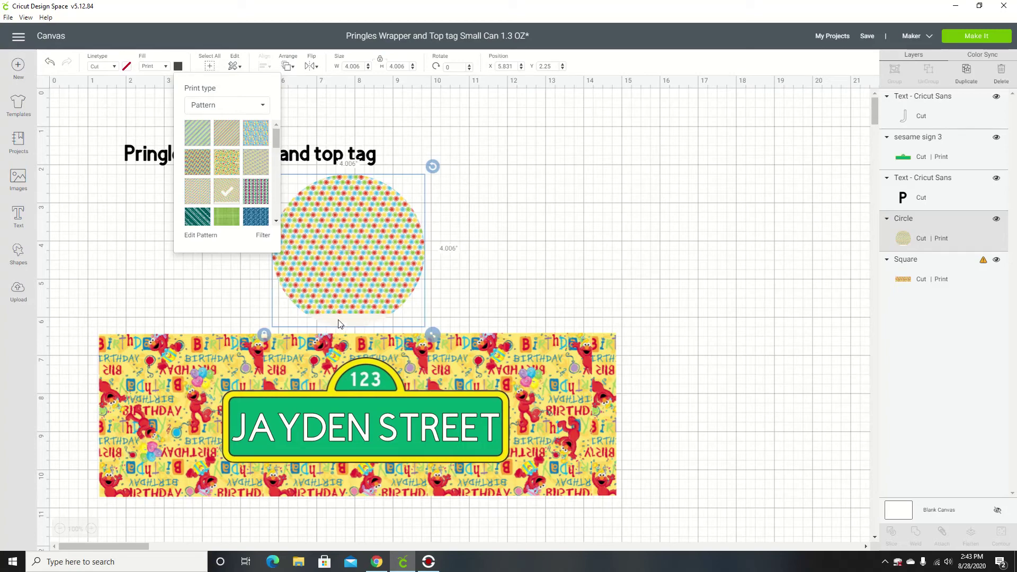
pyautogui.click(208, 234)
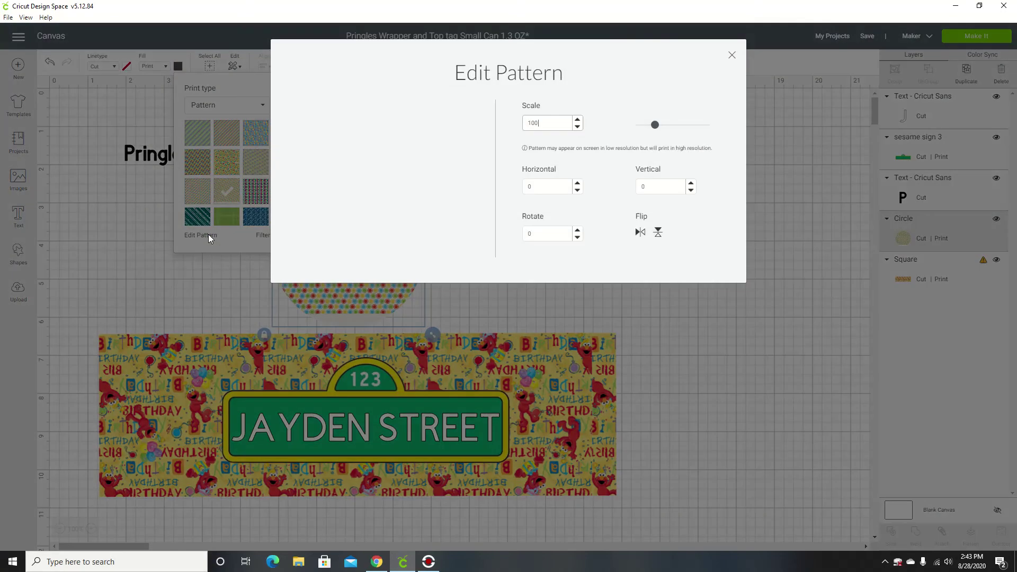
pyautogui.moveTo(544, 124); pyautogui.dragTo(518, 131)
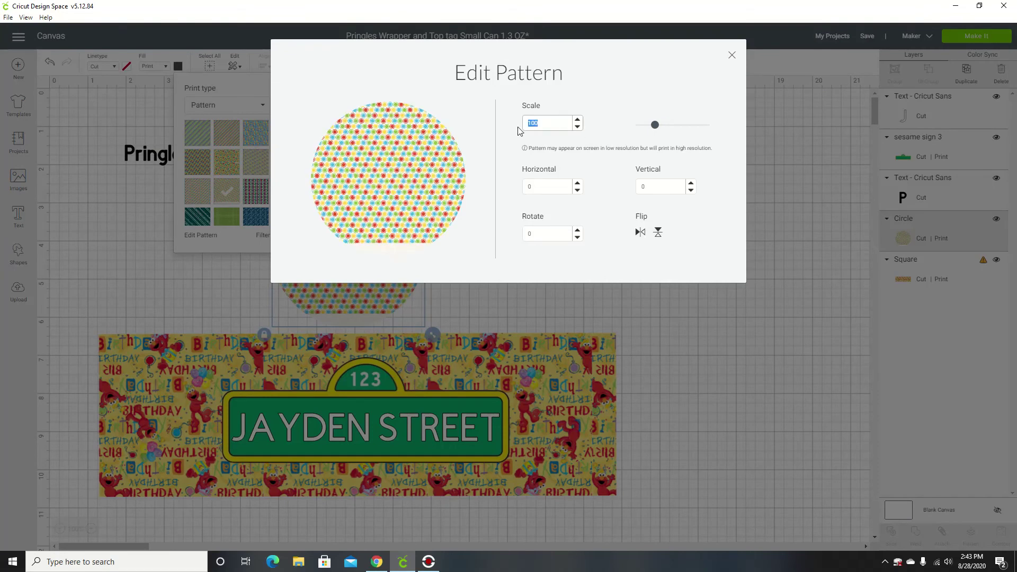
pyautogui.write('115')
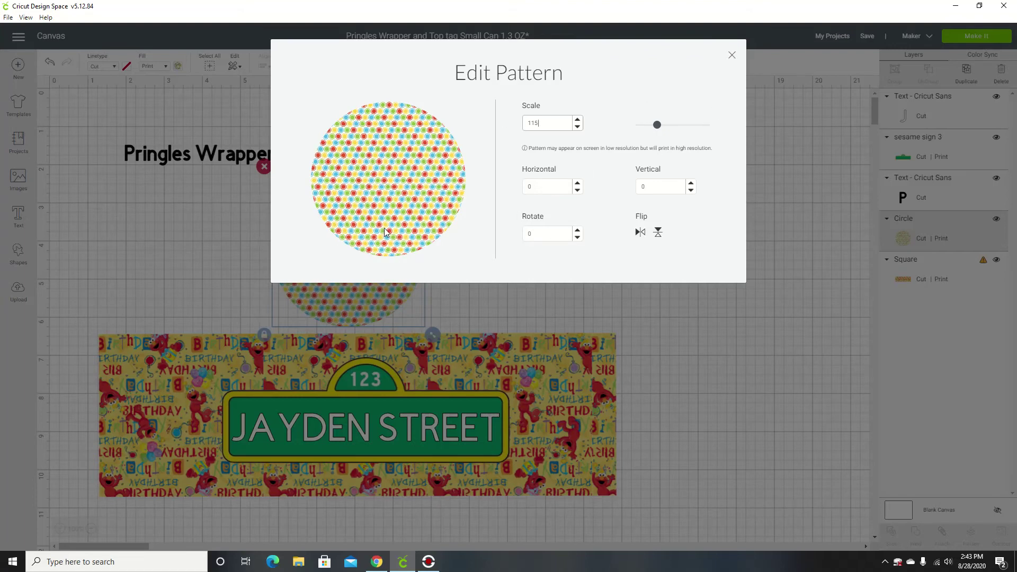
pyautogui.click(732, 55)
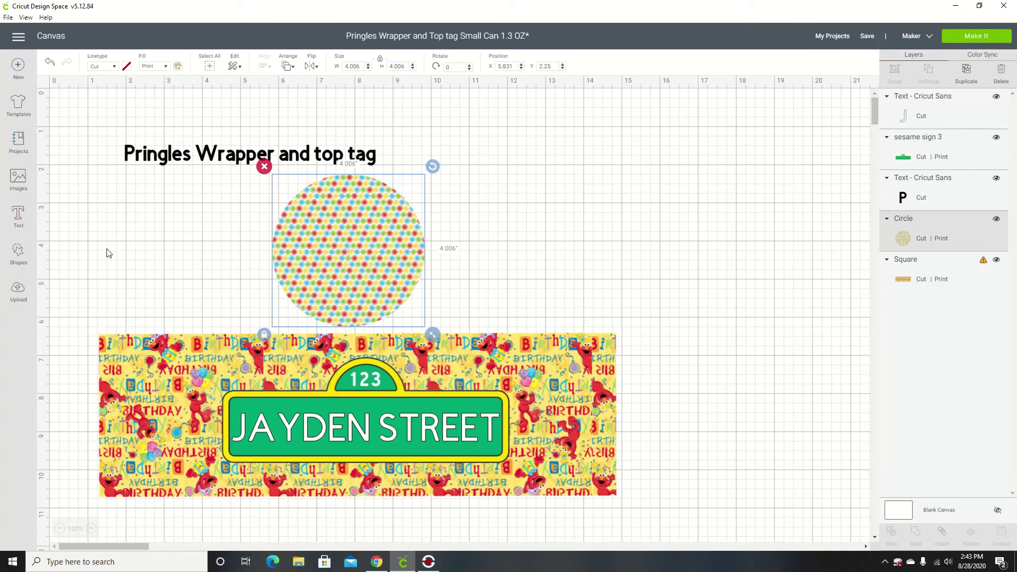
pyautogui.click(86, 227)
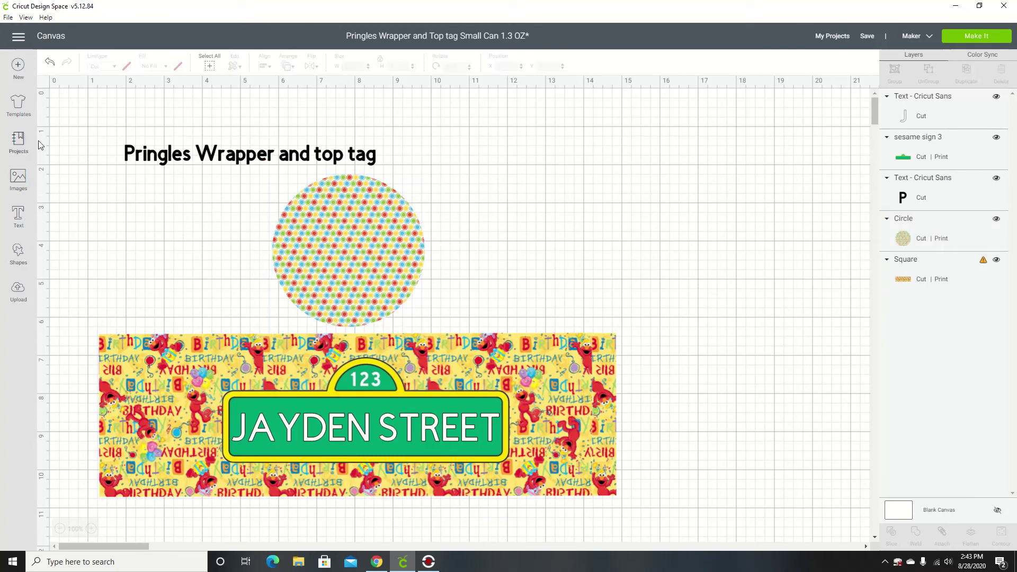
# - Add a hexagon, enlarge it to about 3.70 inches wide and center it on the patterned top tag circle
pyautogui.click(19, 260)
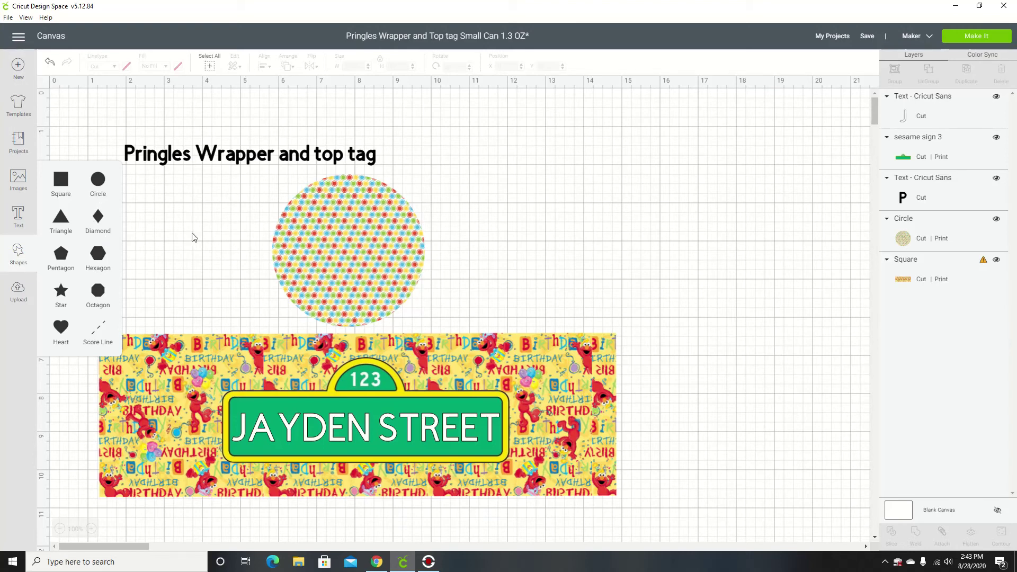
pyautogui.click(100, 259)
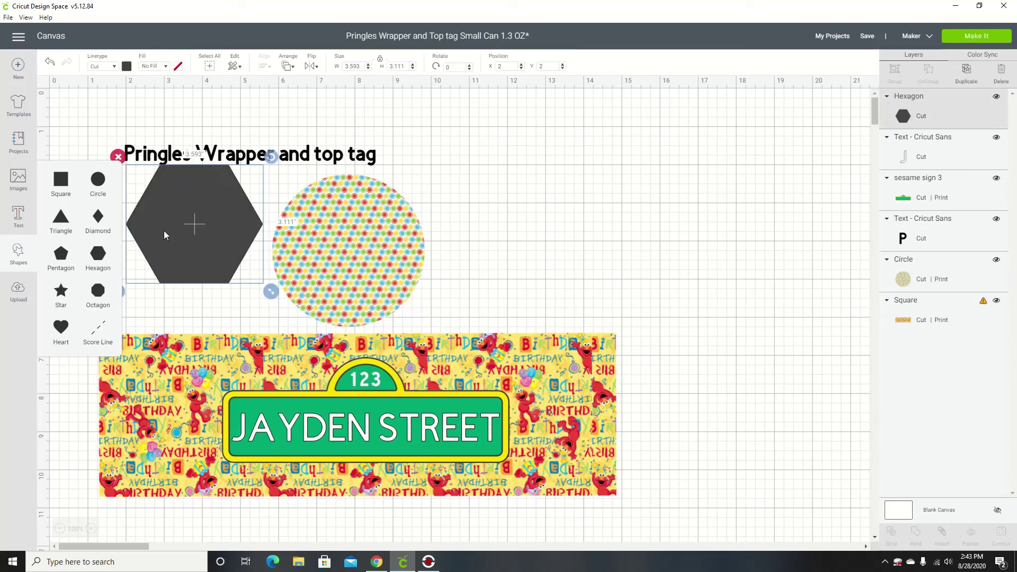
pyautogui.moveTo(183, 234); pyautogui.dragTo(347, 260)
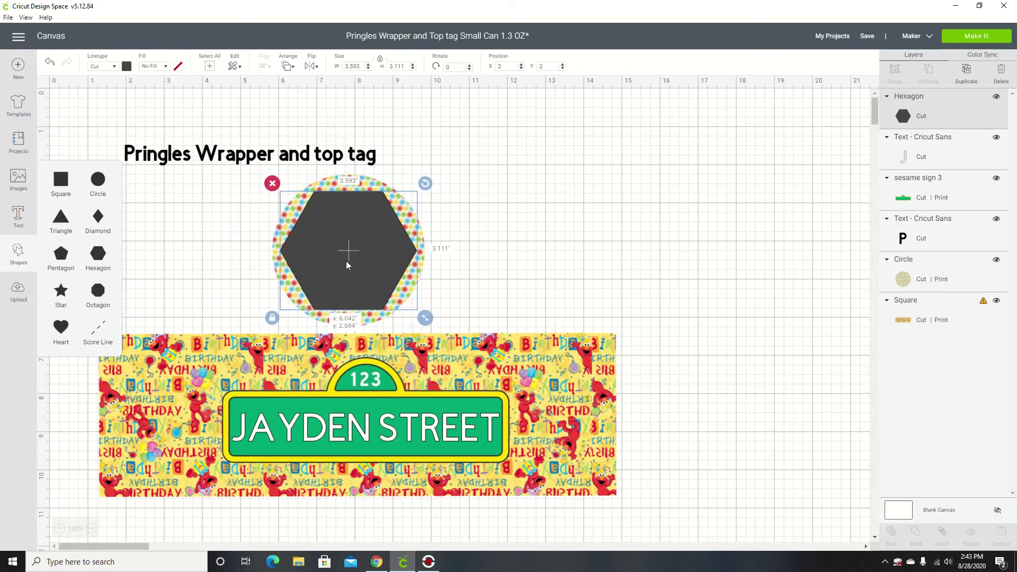
pyautogui.moveTo(346, 261); pyautogui.dragTo(347, 262)
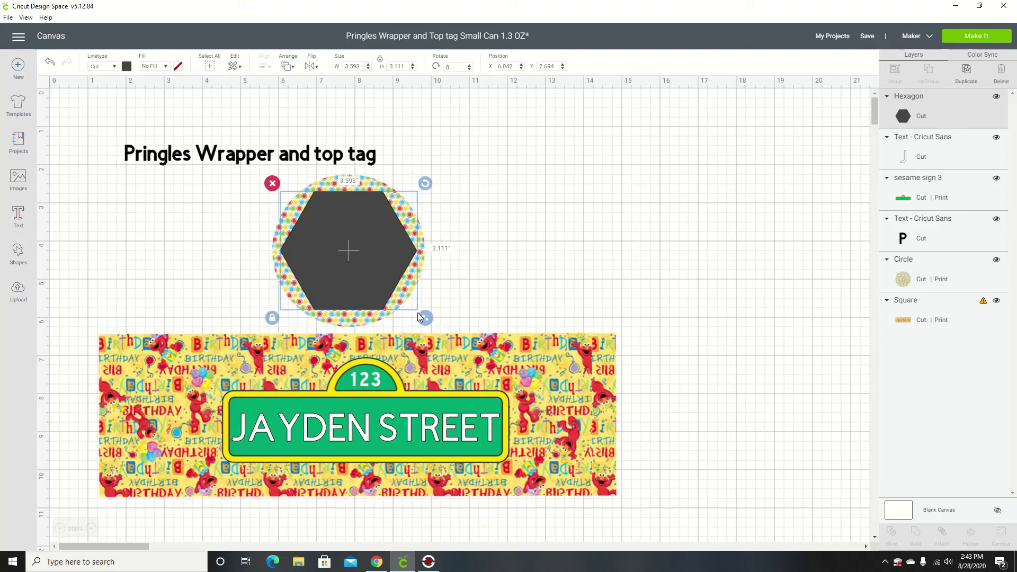
pyautogui.moveTo(426, 320); pyautogui.dragTo(430, 322)
pyautogui.moveTo(361, 260); pyautogui.dragTo(359, 258)
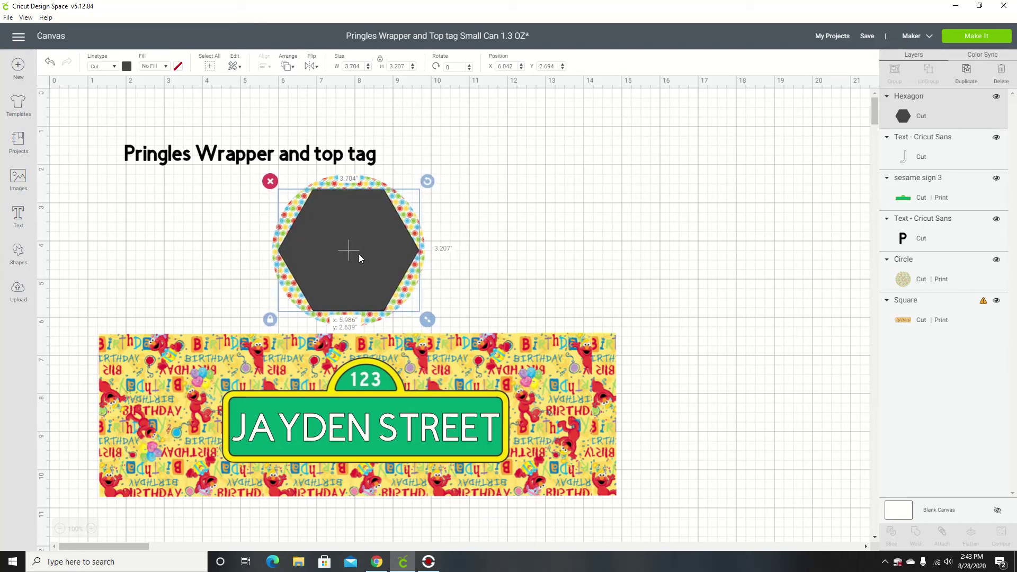
pyautogui.moveTo(360, 258); pyautogui.dragTo(359, 258)
# - Change the hexagon's material color to white
pyautogui.click(126, 66)
pyautogui.click(178, 105)
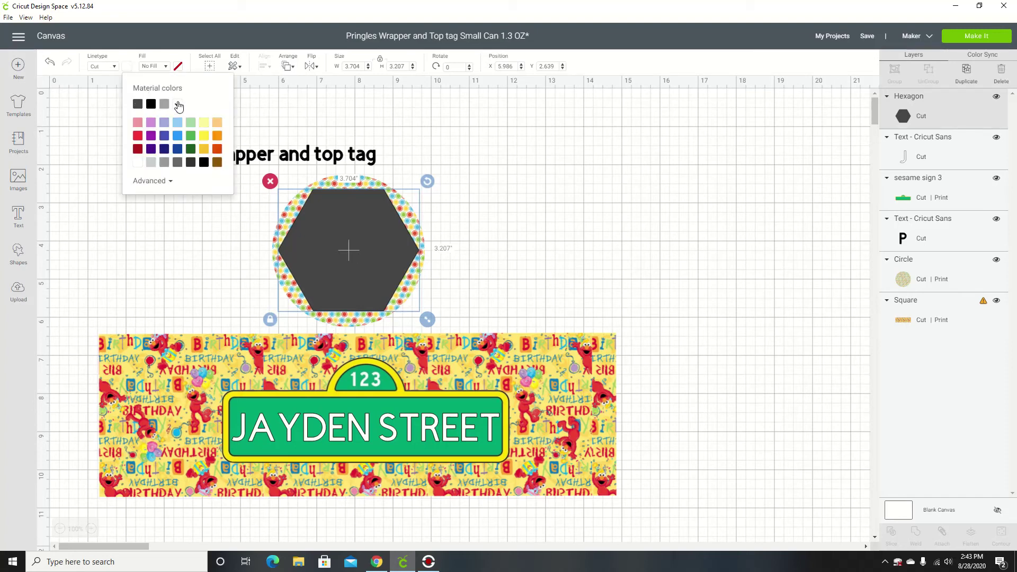
pyautogui.click(198, 257)
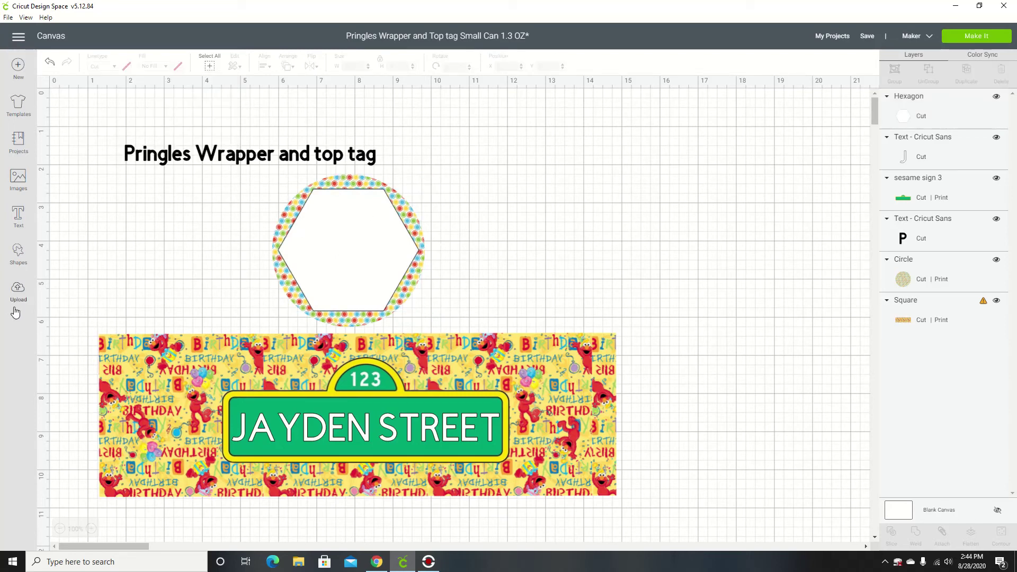
# - Insert the uploaded Elmo with presents image and fit it inside the white hexagon at about 3.08 inches wide
pyautogui.click(21, 292)
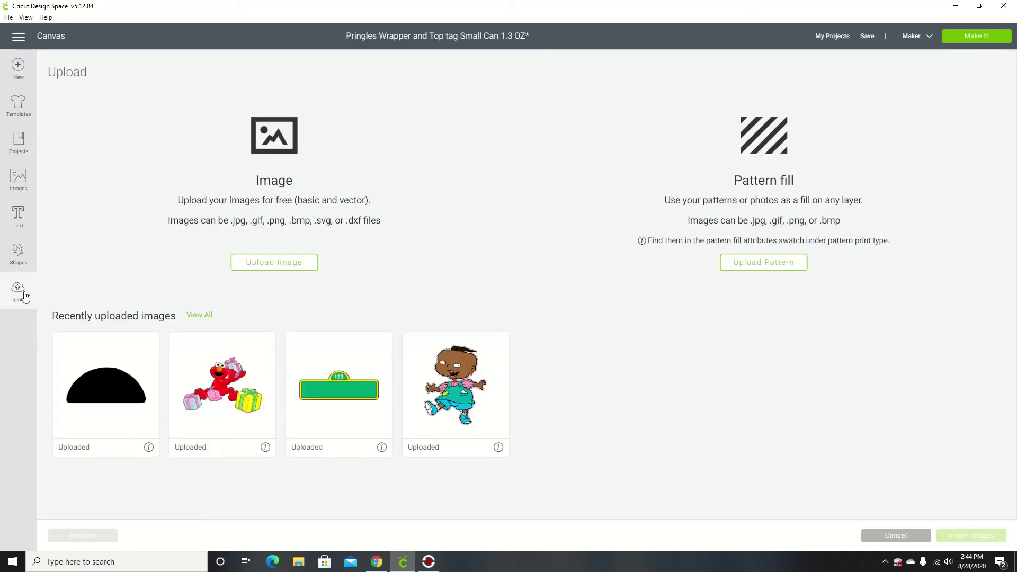
pyautogui.click(236, 351)
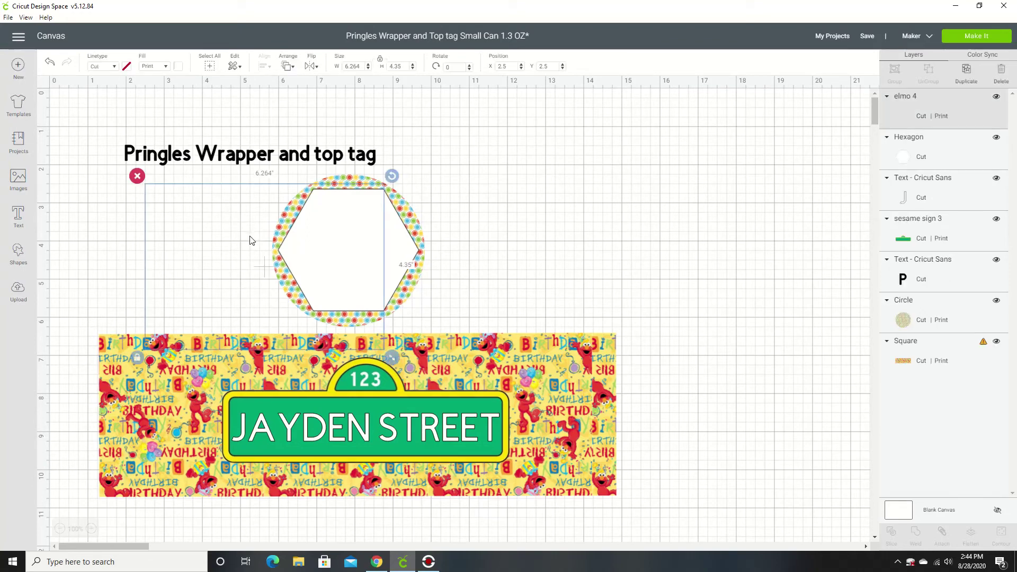
pyautogui.moveTo(392, 358); pyautogui.dragTo(316, 214)
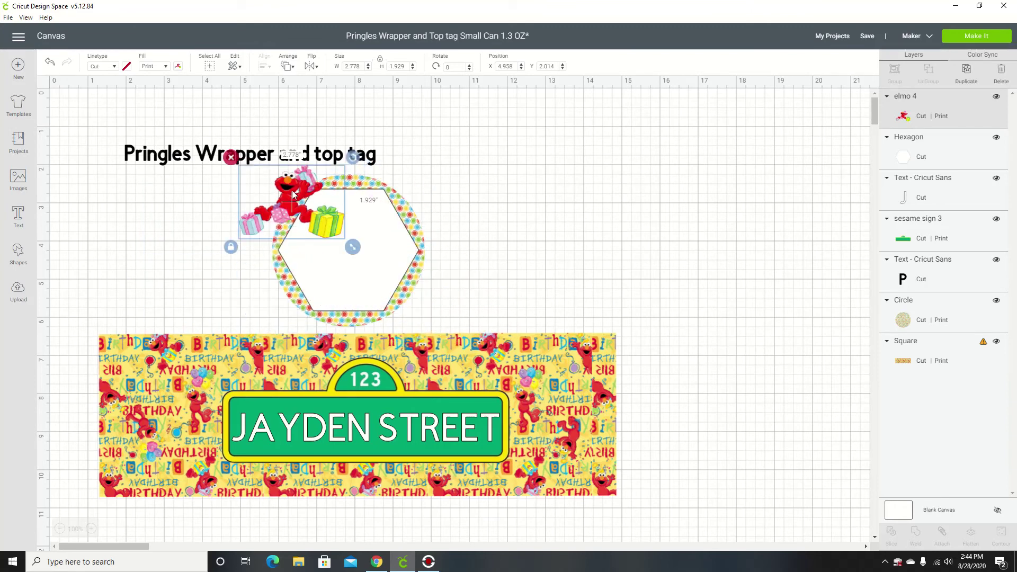
pyautogui.moveTo(296, 192); pyautogui.dragTo(348, 214)
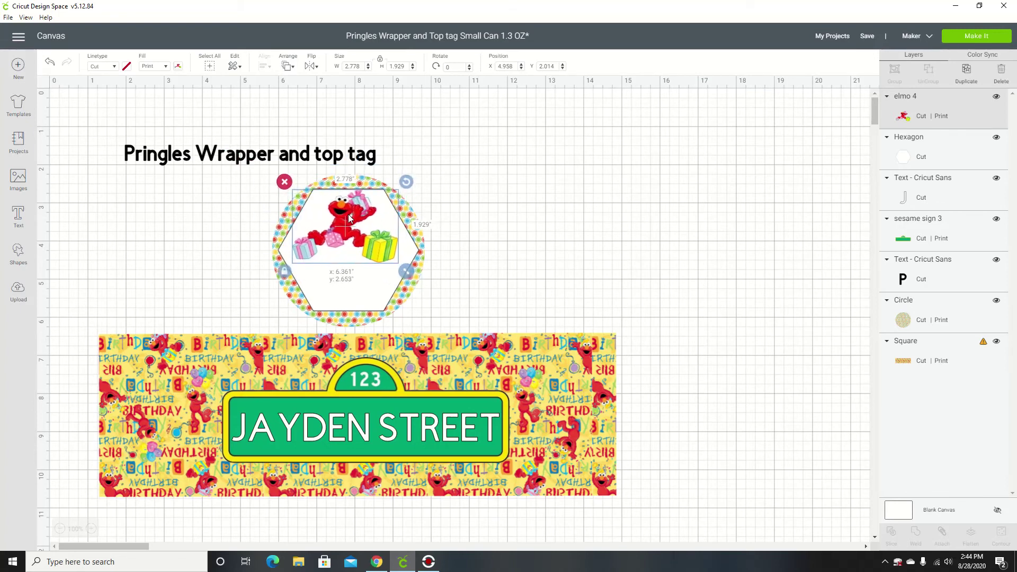
pyautogui.moveTo(406, 271); pyautogui.dragTo(418, 287)
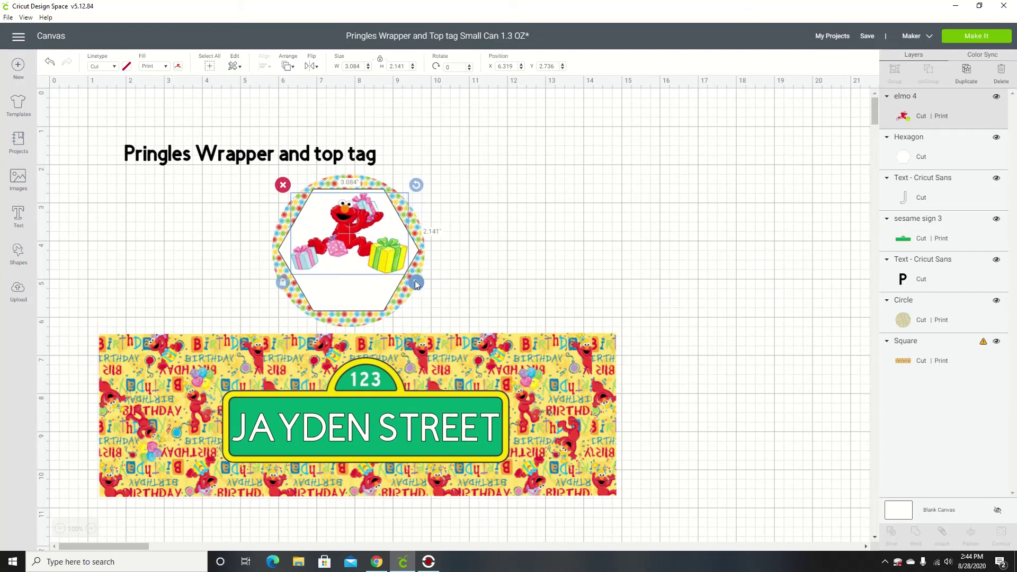
pyautogui.click(578, 225)
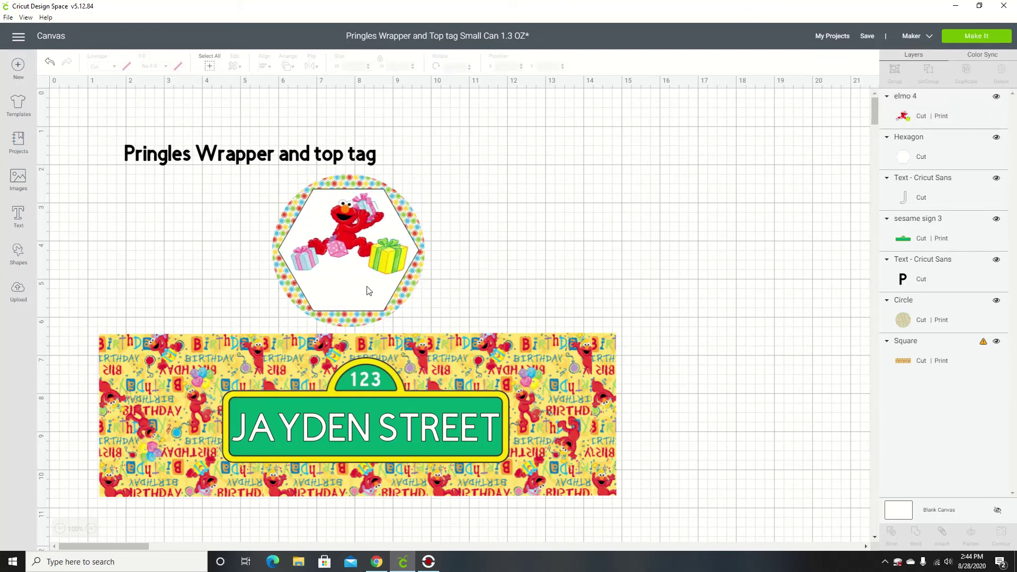
# - Fine-tune the Elmo image's position in the upper part of the hexagon to about X 6.31, Y 2.69
pyautogui.click(356, 236)
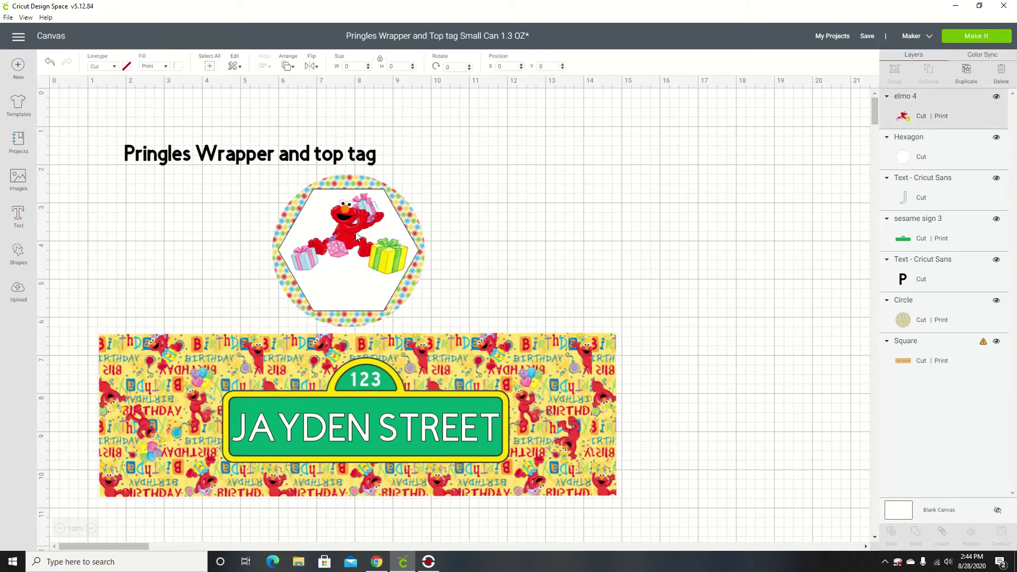
pyautogui.press('Up')
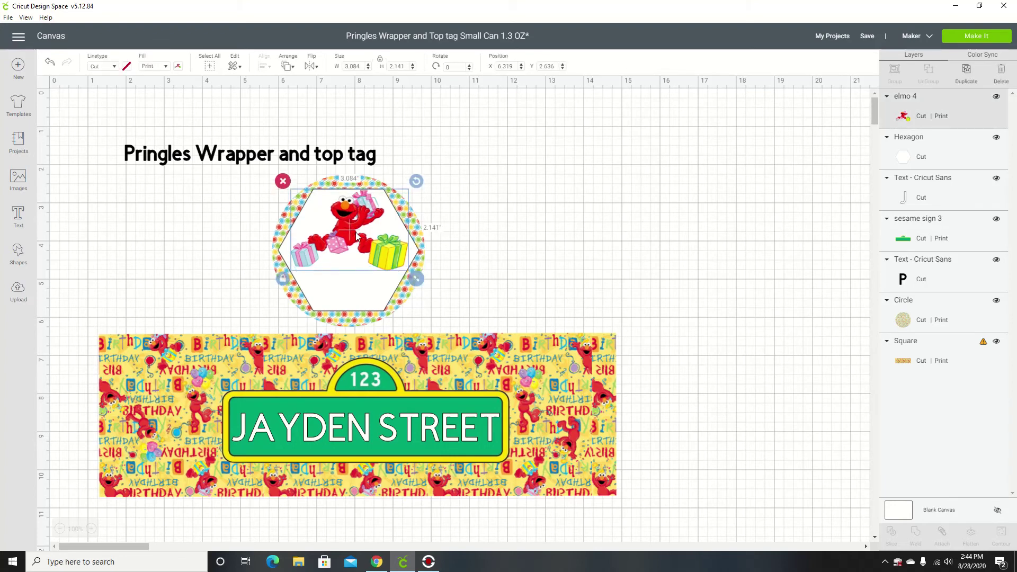
pyautogui.moveTo(355, 245); pyautogui.dragTo(355, 246)
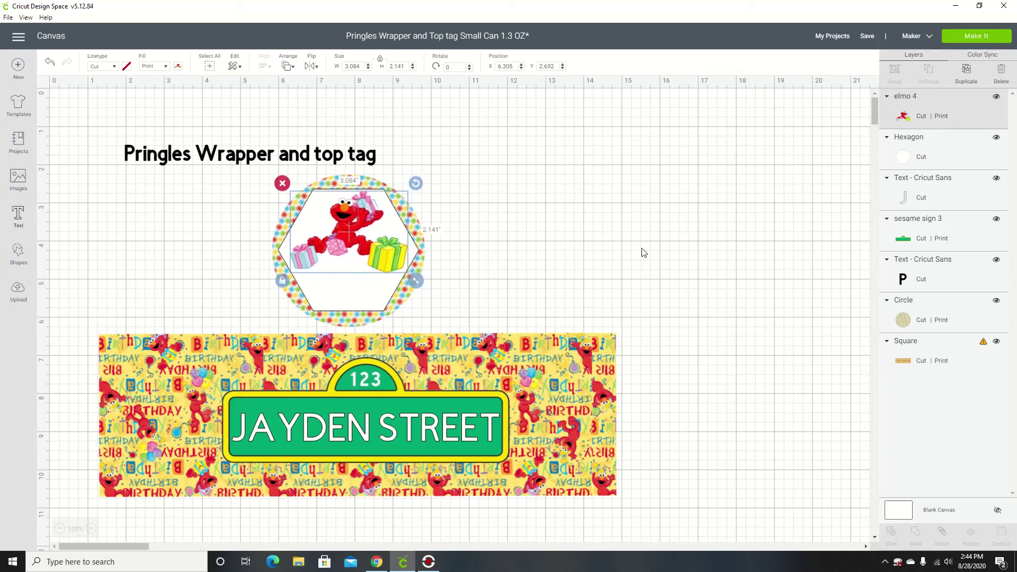
pyautogui.click(582, 225)
# - Add a new text object reading "tHaNk YoU!" in alternating lowercase and uppercase letters
pyautogui.click(18, 217)
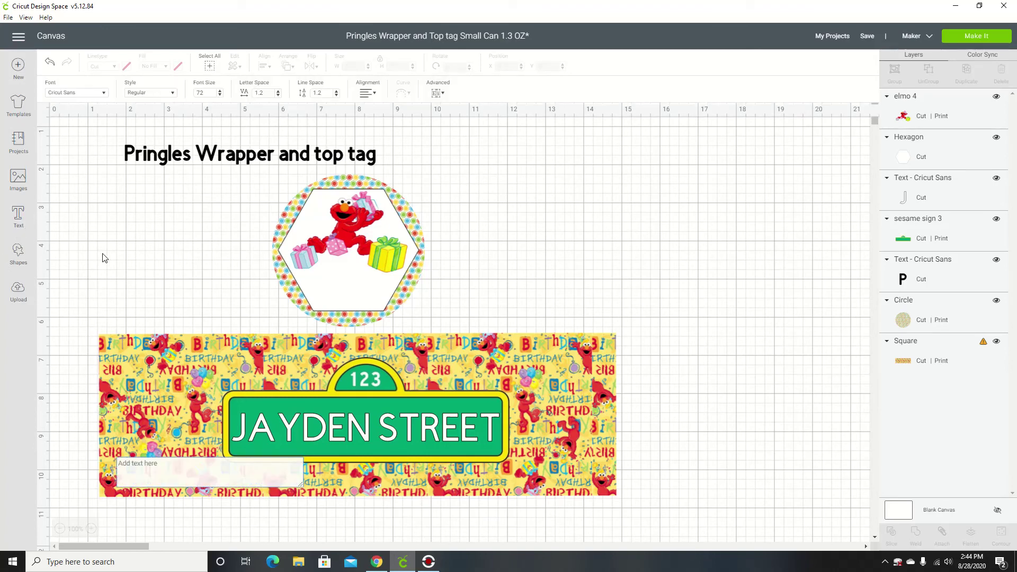
pyautogui.write('tHANK')
pyautogui.press('BackSpace')
pyautogui.press('BackSpace')
pyautogui.press('BackSpace')
pyautogui.press('BackSpace')
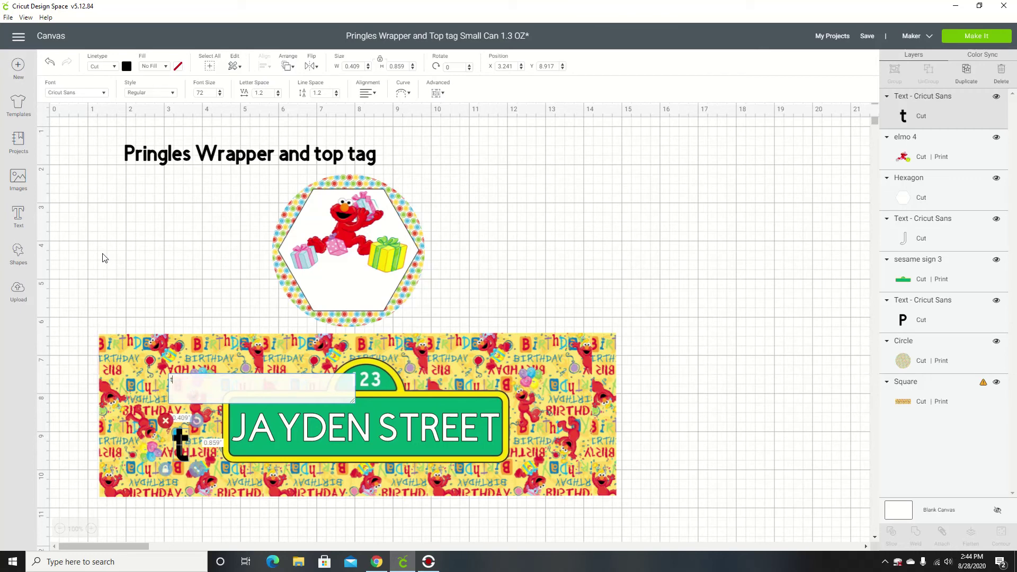
pyautogui.write('H')
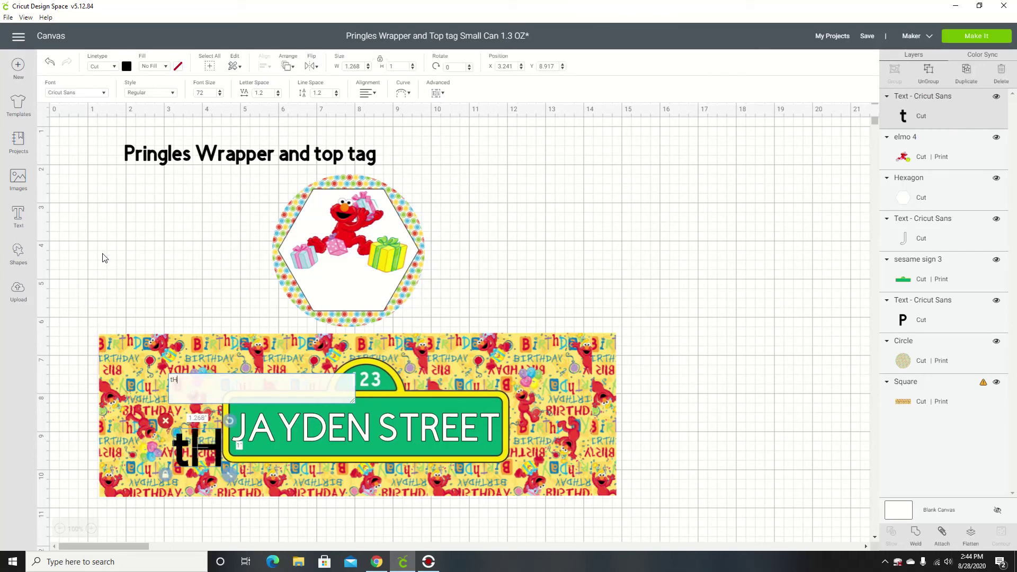
pyautogui.write('a')
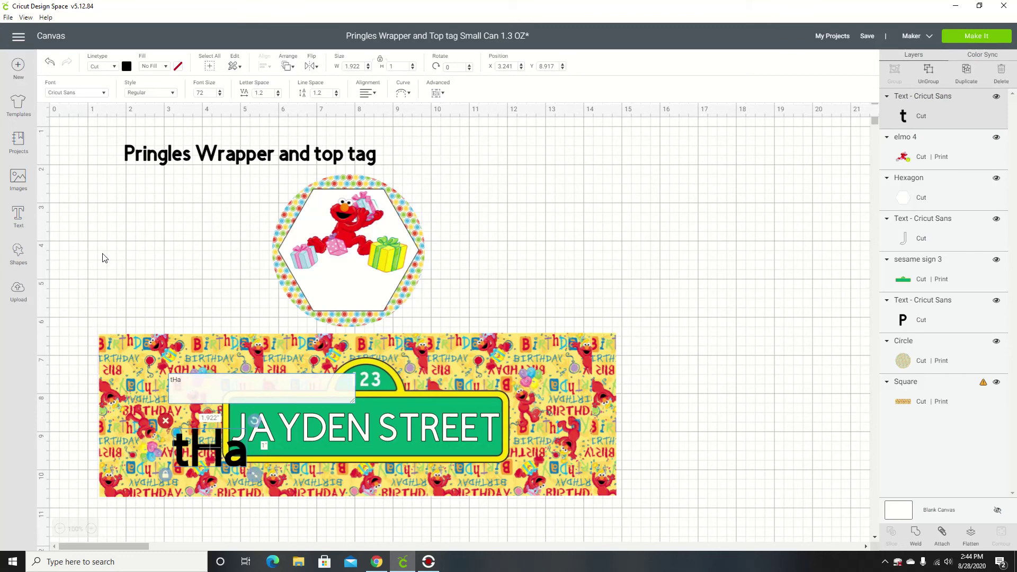
pyautogui.write('N')
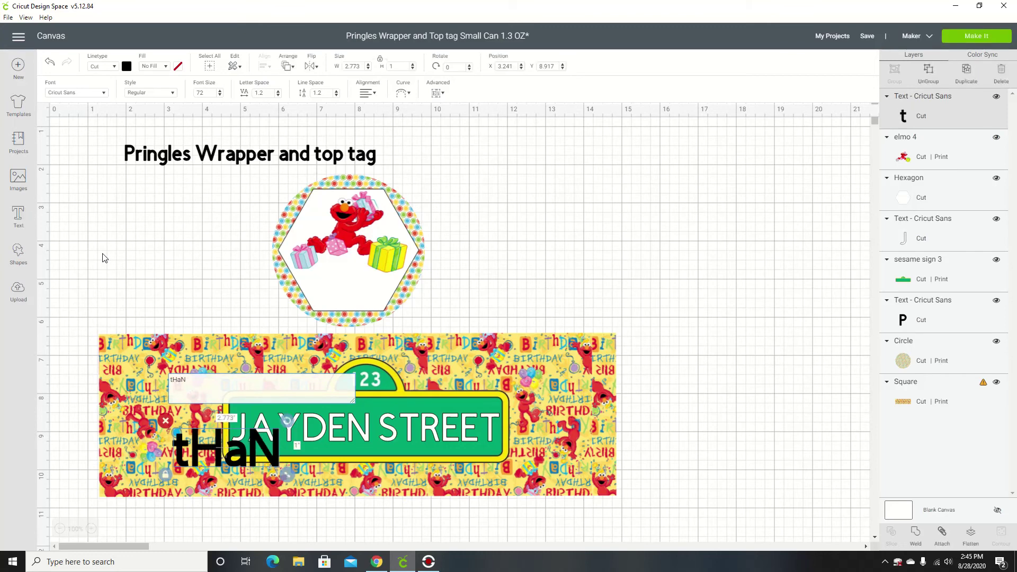
pyautogui.write('K')
pyautogui.press('BackSpace')
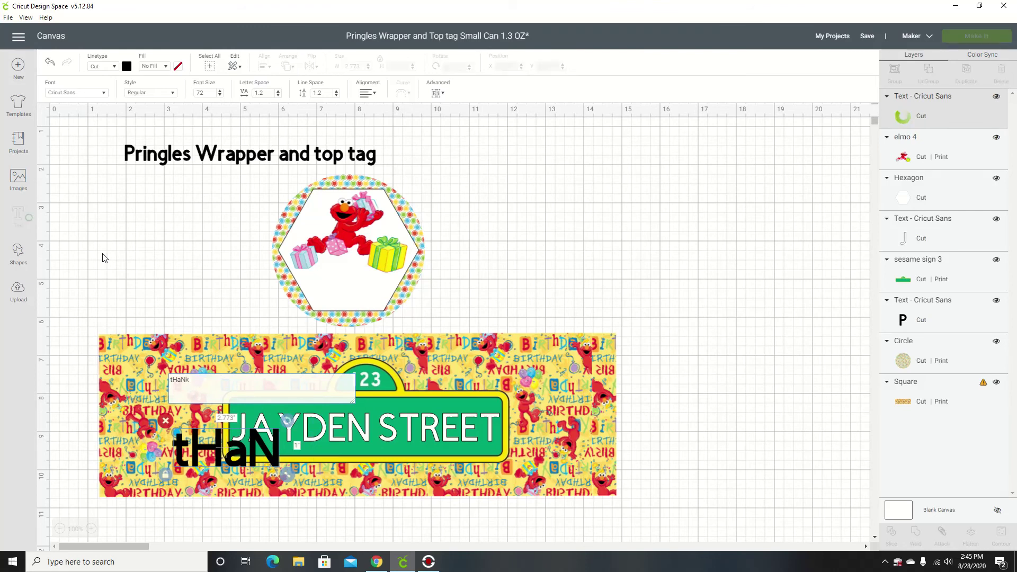
pyautogui.write('k')
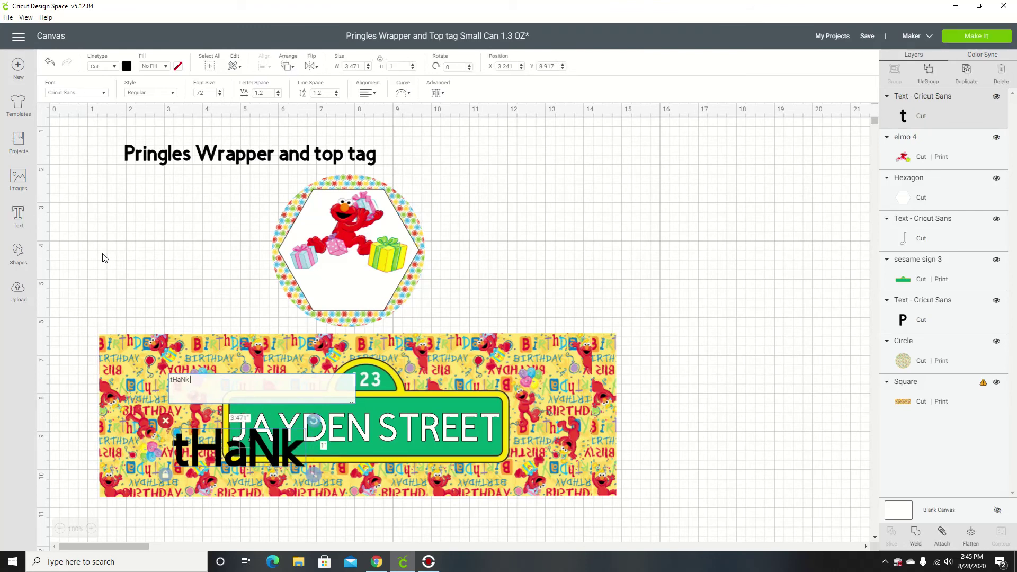
pyautogui.write(' Y')
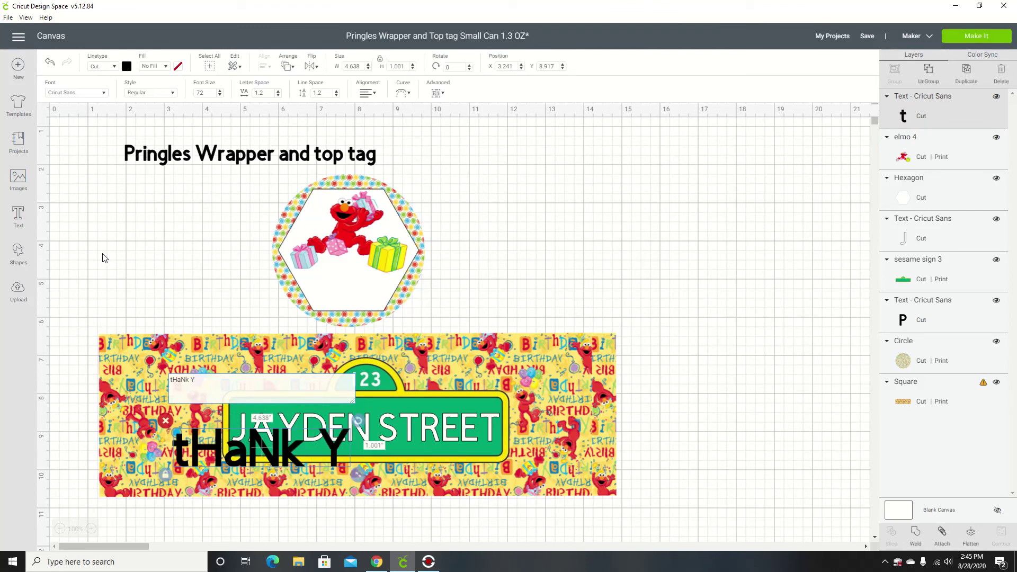
pyautogui.write('oU')
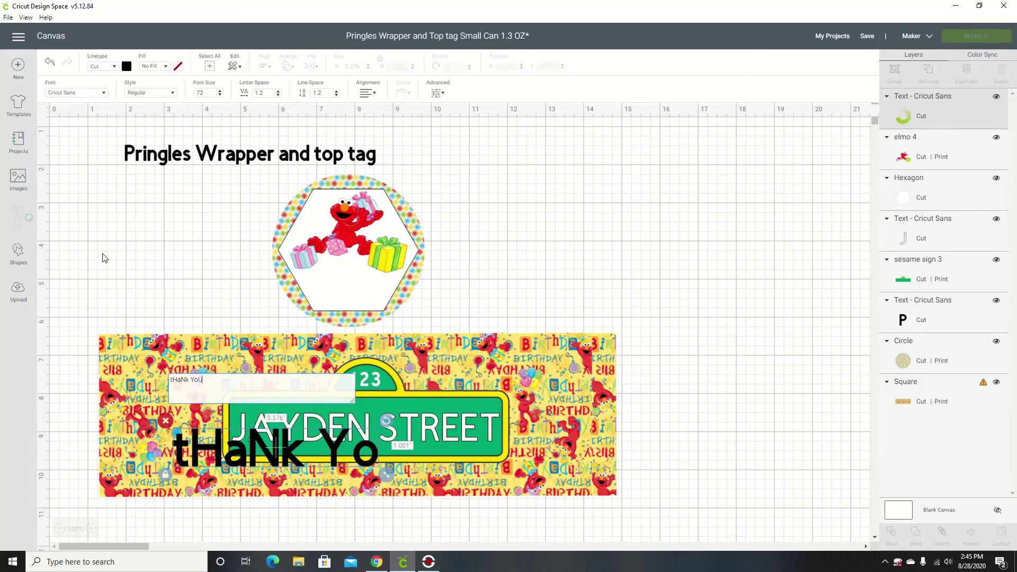
pyautogui.write('!')
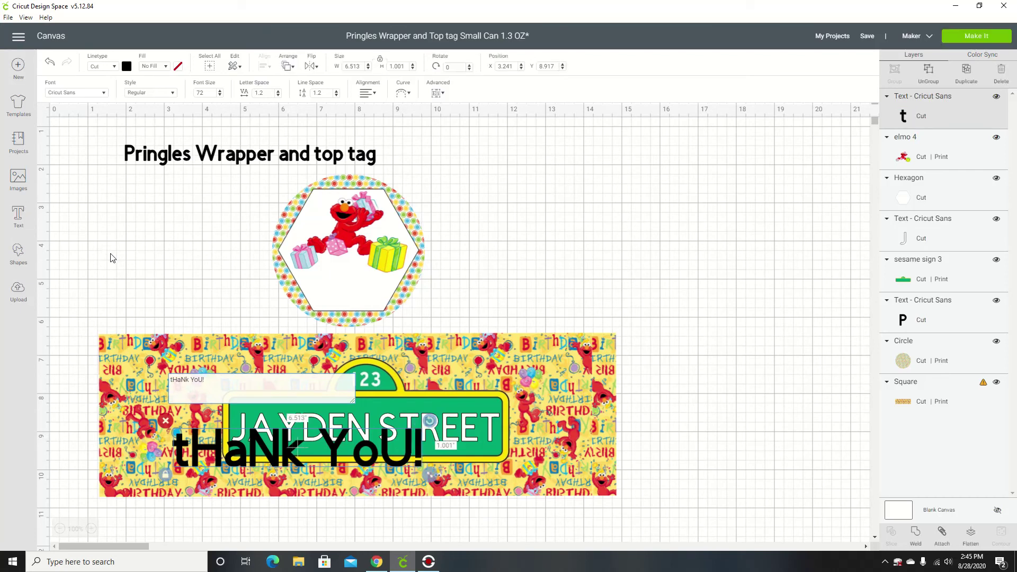
pyautogui.click(460, 302)
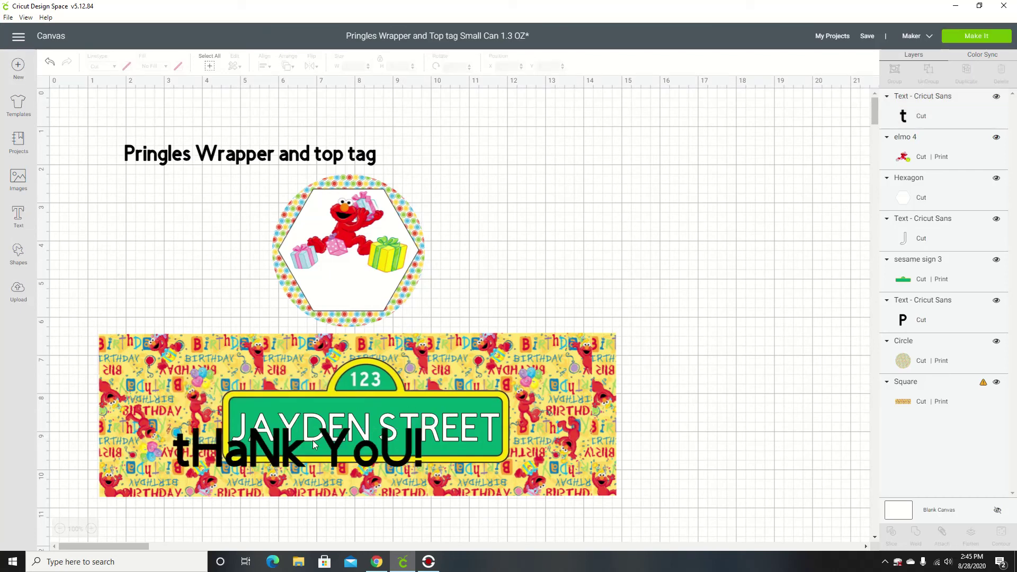
# - Shrink the thank-you text to about 2.35 inches wide and place it below Elmo inside the hexagon
pyautogui.moveTo(280, 463); pyautogui.dragTo(595, 242)
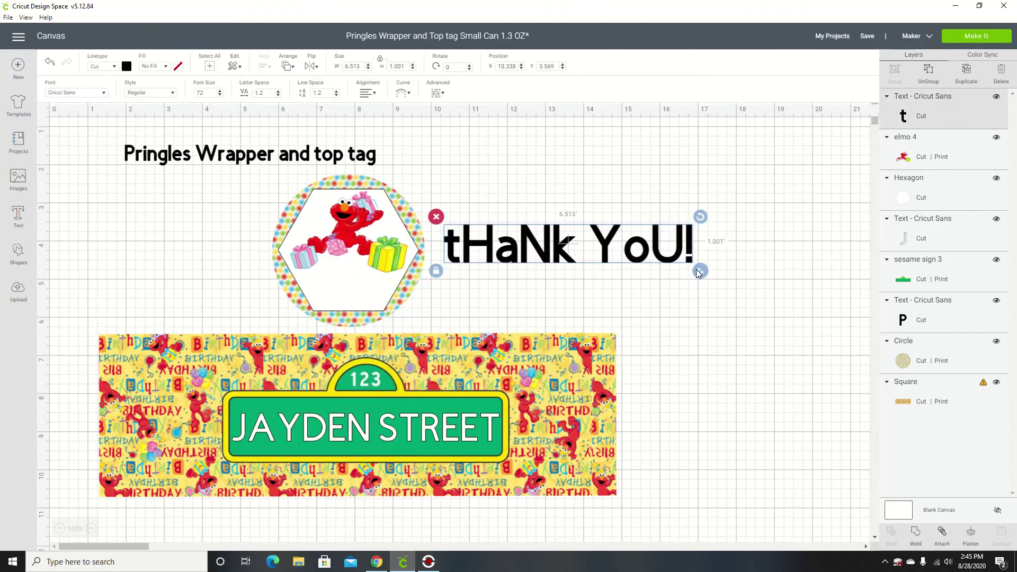
pyautogui.moveTo(700, 271); pyautogui.dragTo(402, 299)
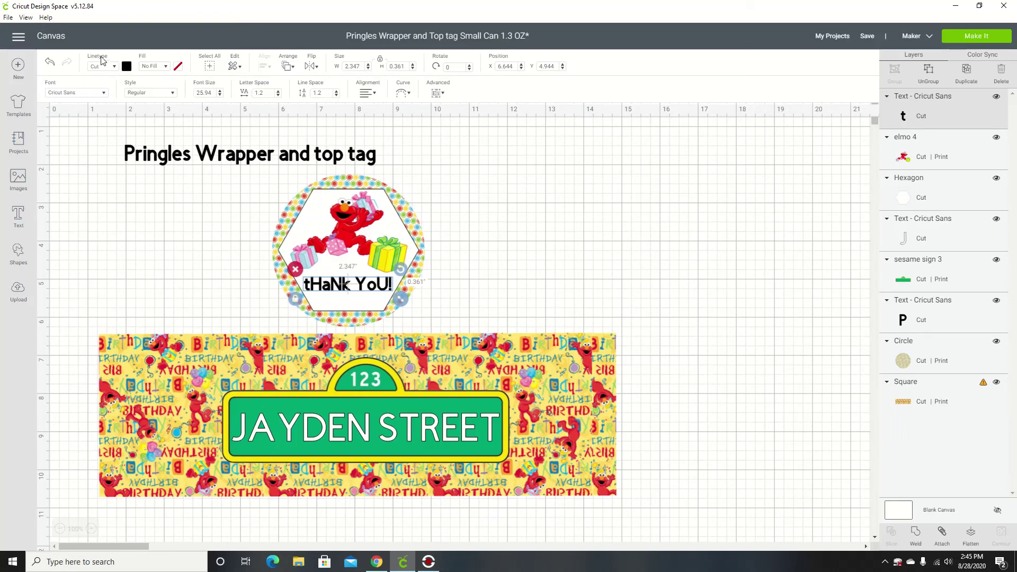
# - Try yellow, blue and light green on the "tHaNk YoU!" text and settle on the medium green material color
pyautogui.click(126, 66)
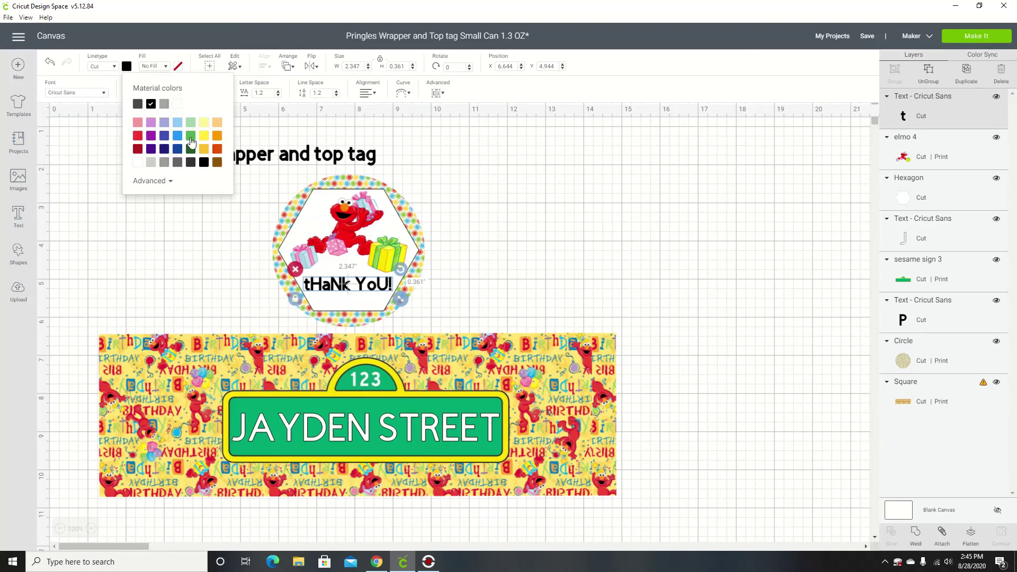
pyautogui.click(191, 136)
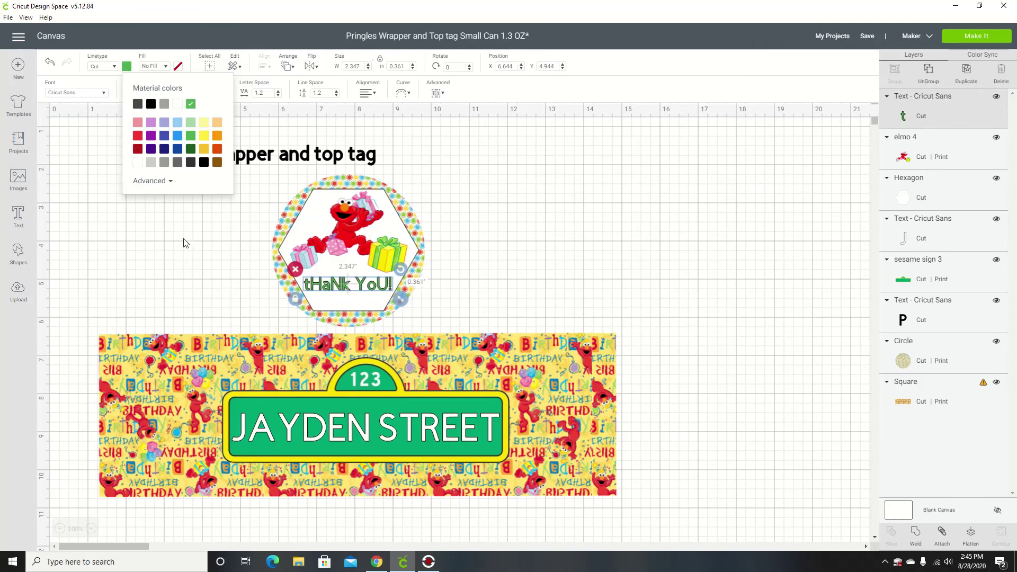
pyautogui.click(204, 137)
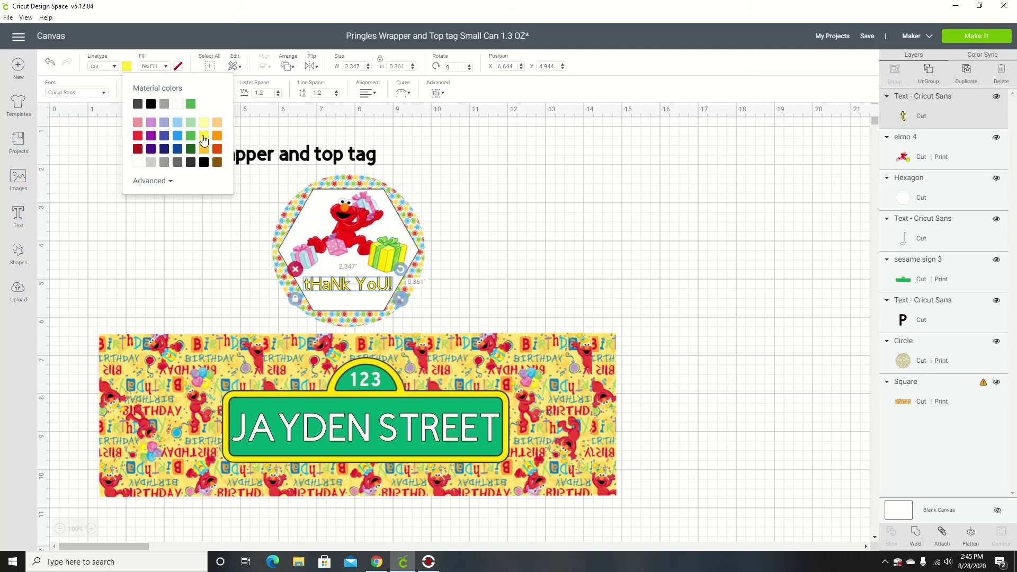
pyautogui.click(177, 137)
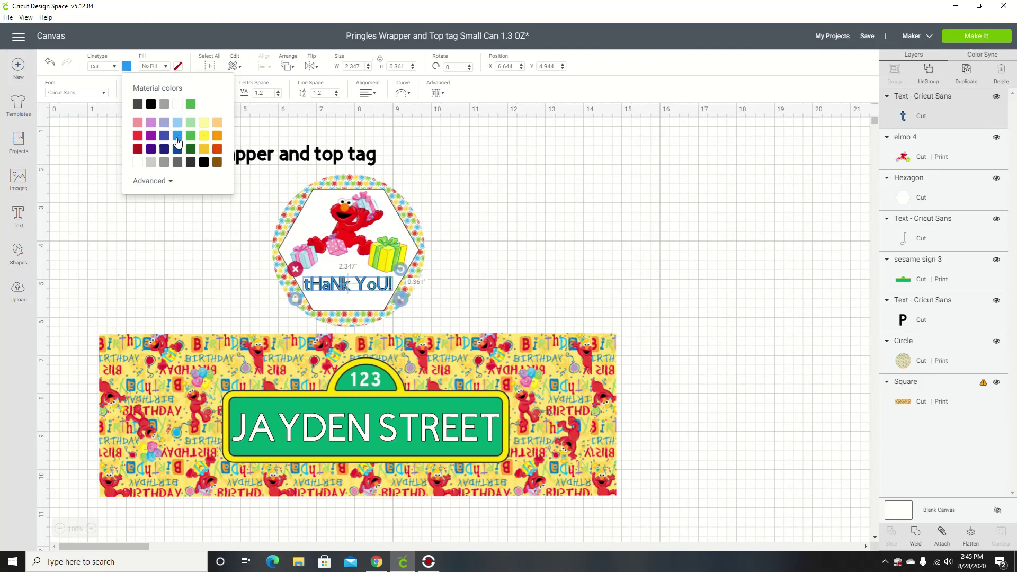
pyautogui.click(190, 123)
pyautogui.click(191, 136)
pyautogui.click(484, 261)
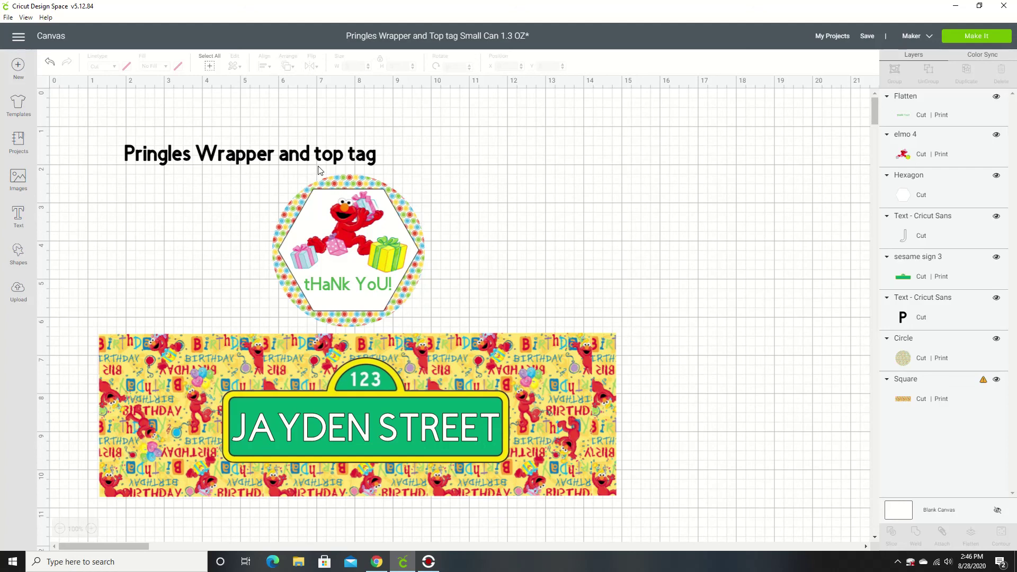
# - Reposition the "Pringles Wrapper and top tag" title so it sits roughly centered just above the round tag
pyautogui.moveTo(332, 171); pyautogui.dragTo(632, 327)
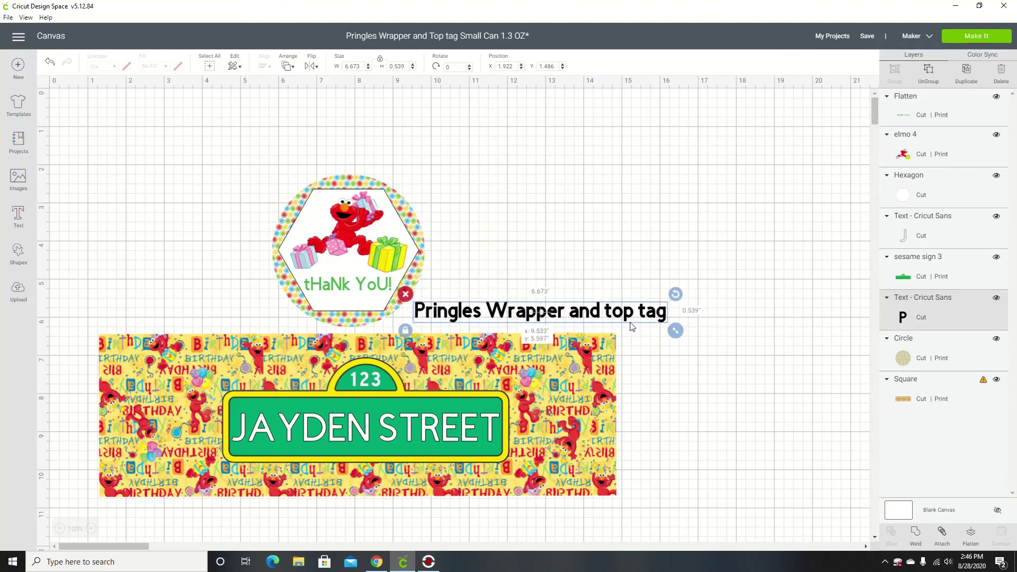
pyautogui.click(678, 391)
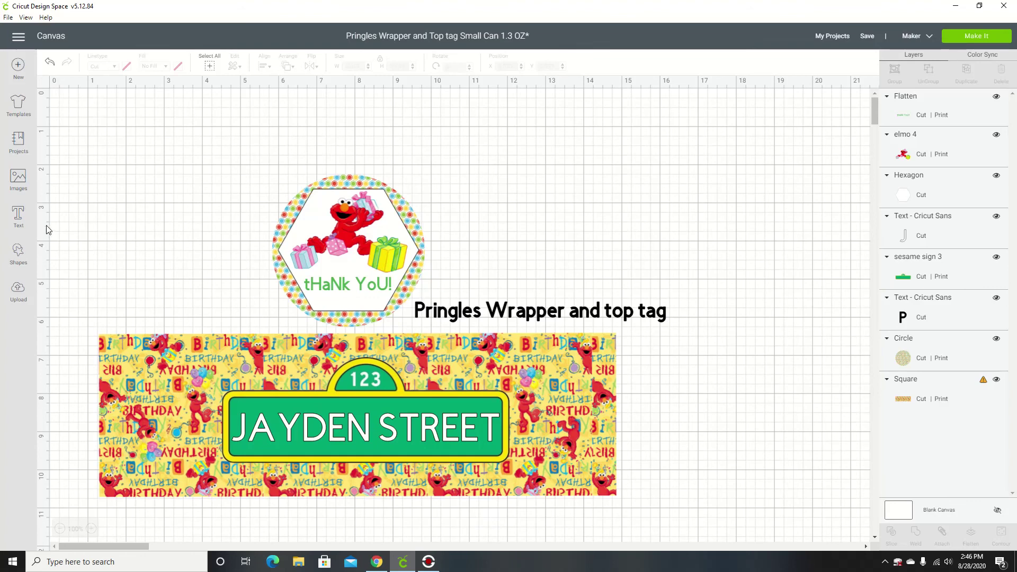
pyautogui.moveTo(535, 310); pyautogui.dragTo(328, 92)
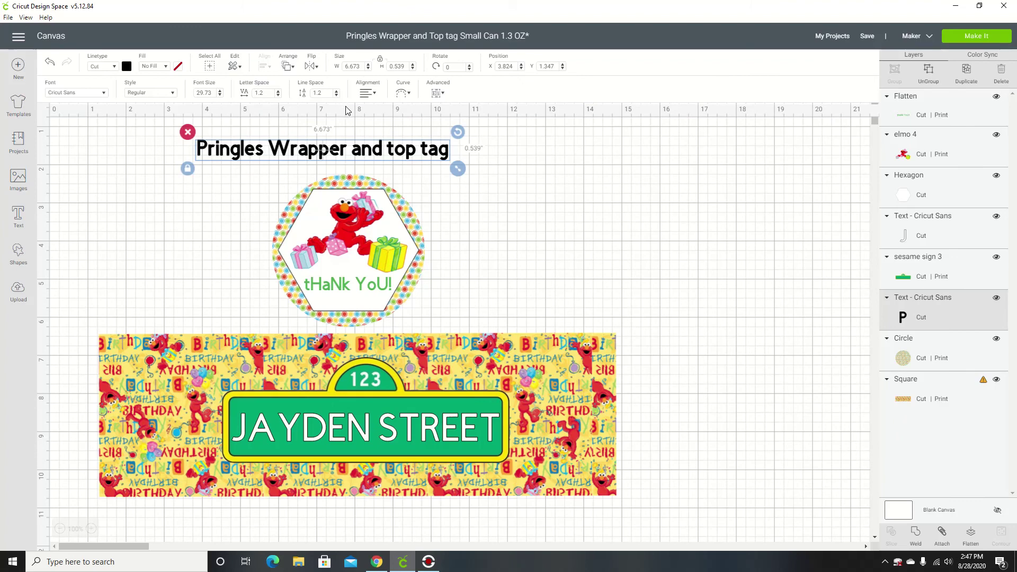
pyautogui.moveTo(380, 156); pyautogui.dragTo(400, 162)
pyautogui.click(584, 262)
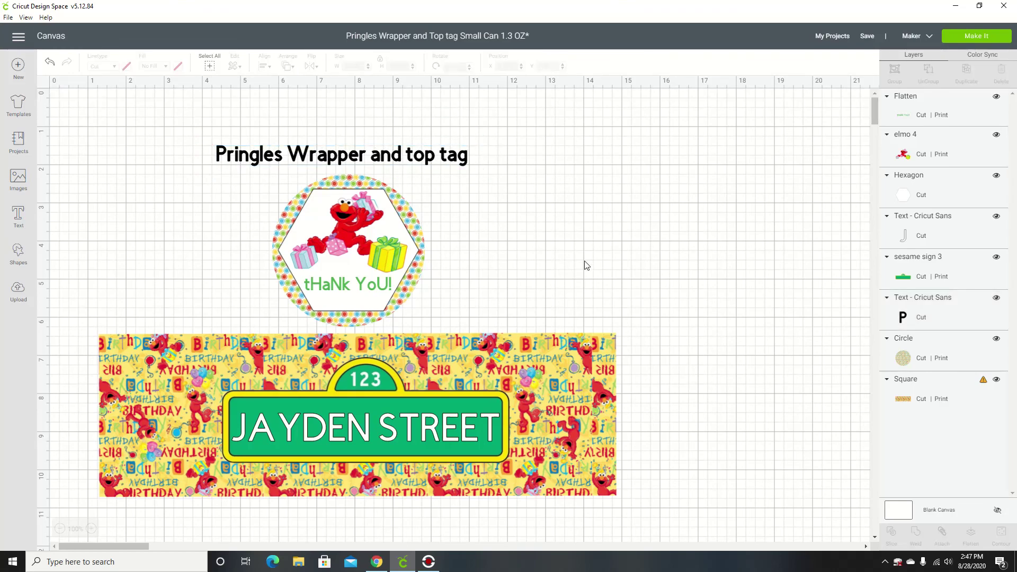